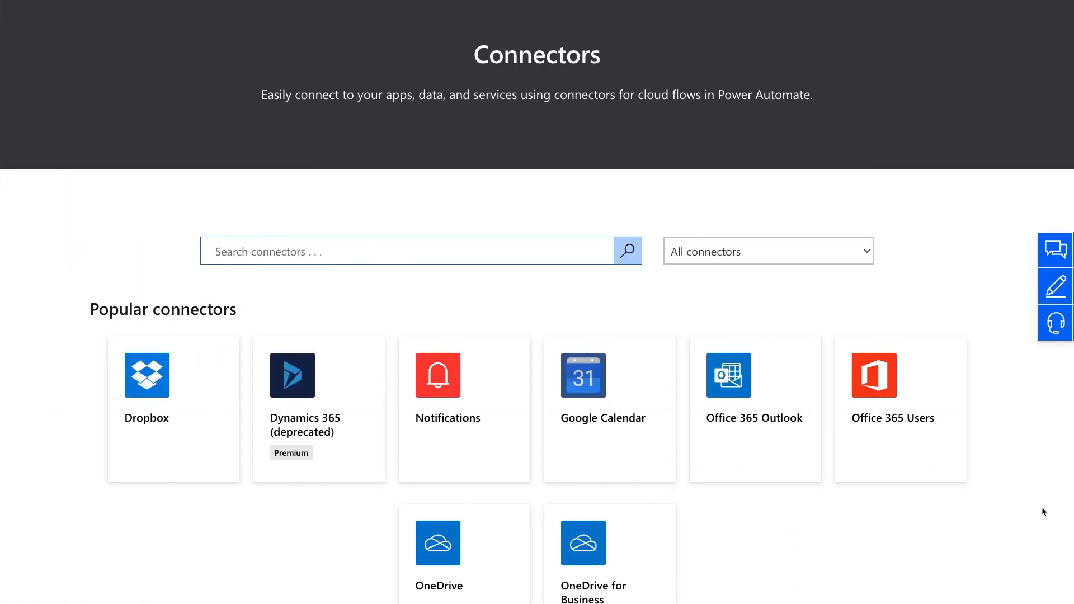
Browse the Power Automate overview, the connector catalogue and the available flow templates.
scroll(1042, 507, down, 3)
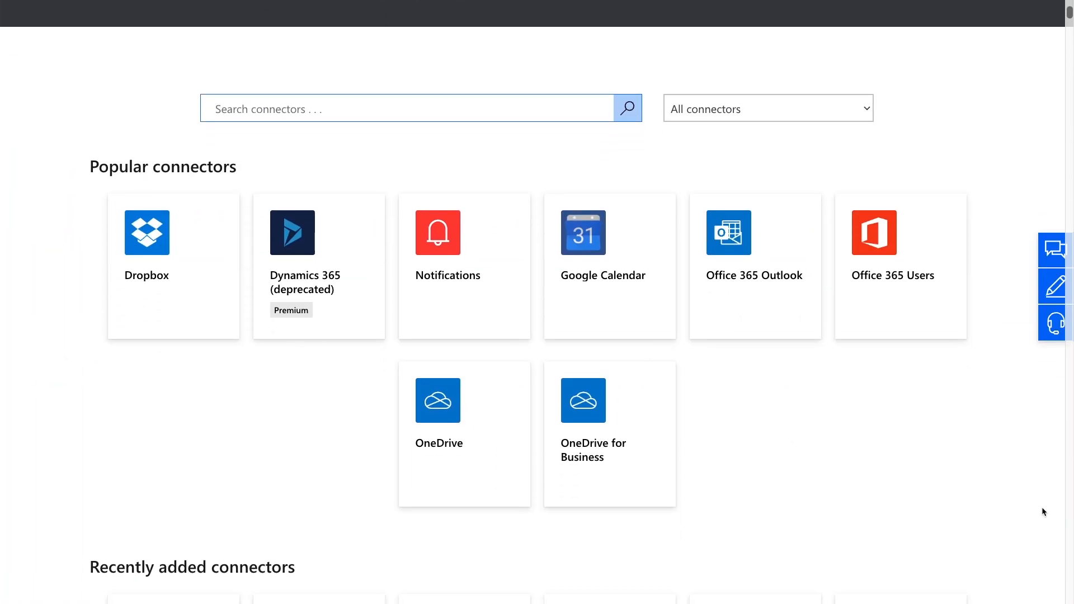
scroll(1042, 507, down, 14)
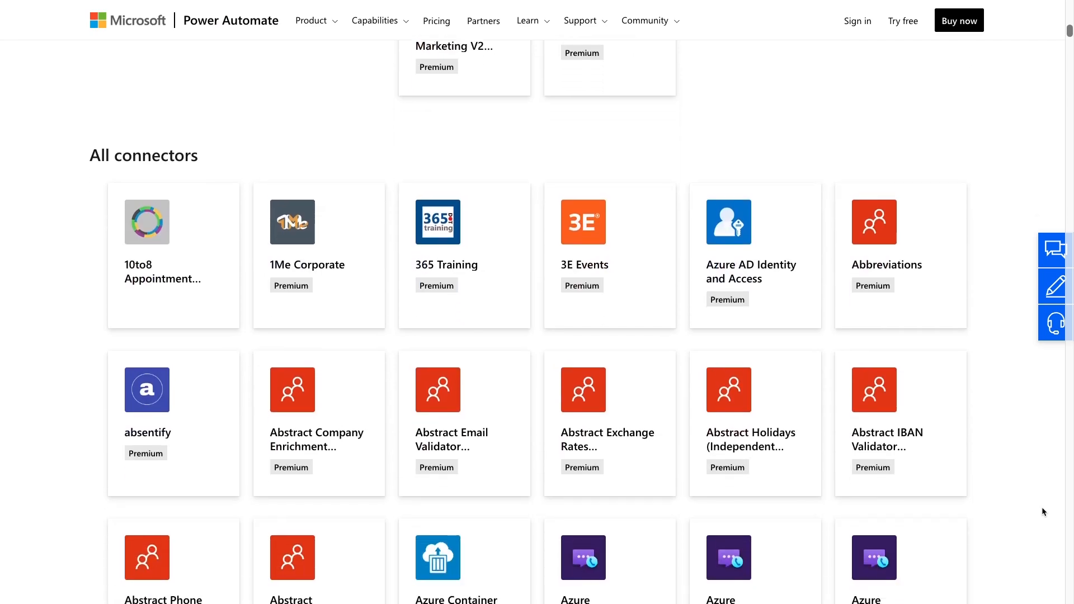
scroll(1043, 508, down, 10)
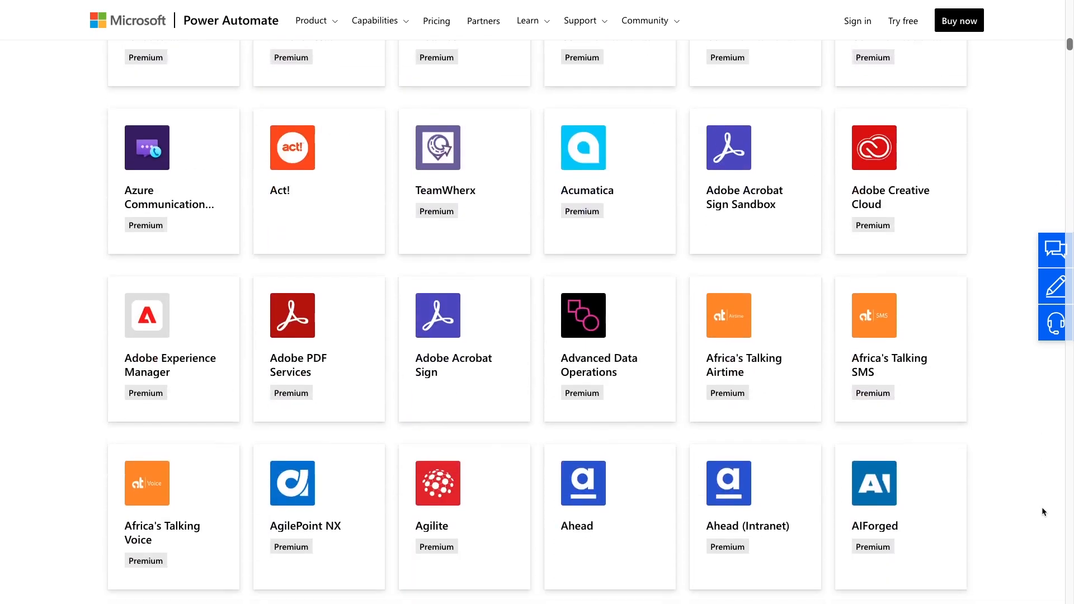
scroll(1042, 507, down, 14)
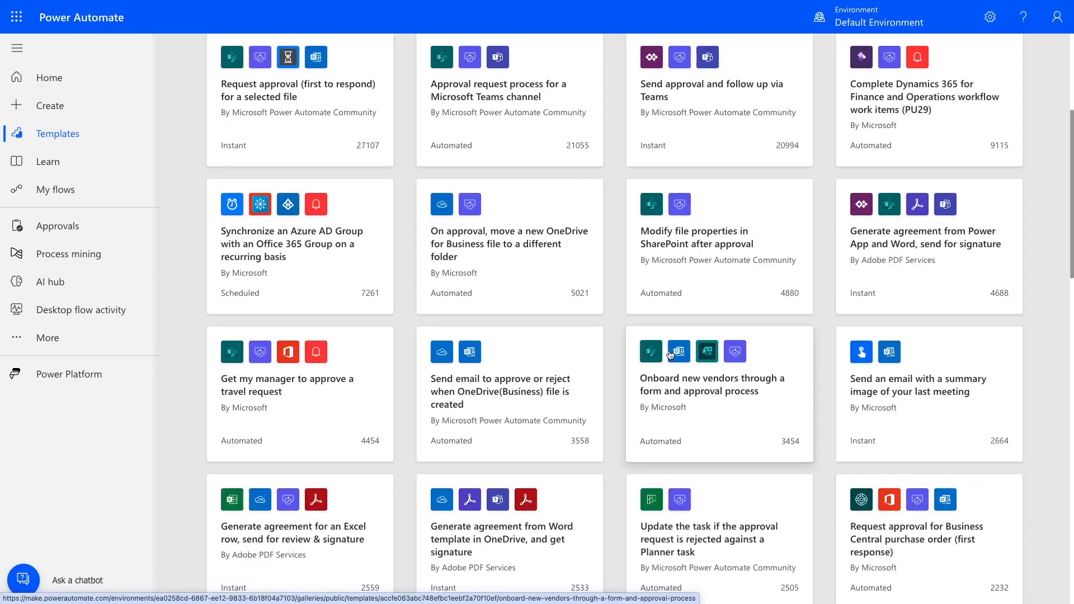
scroll(670, 355, down, 2)
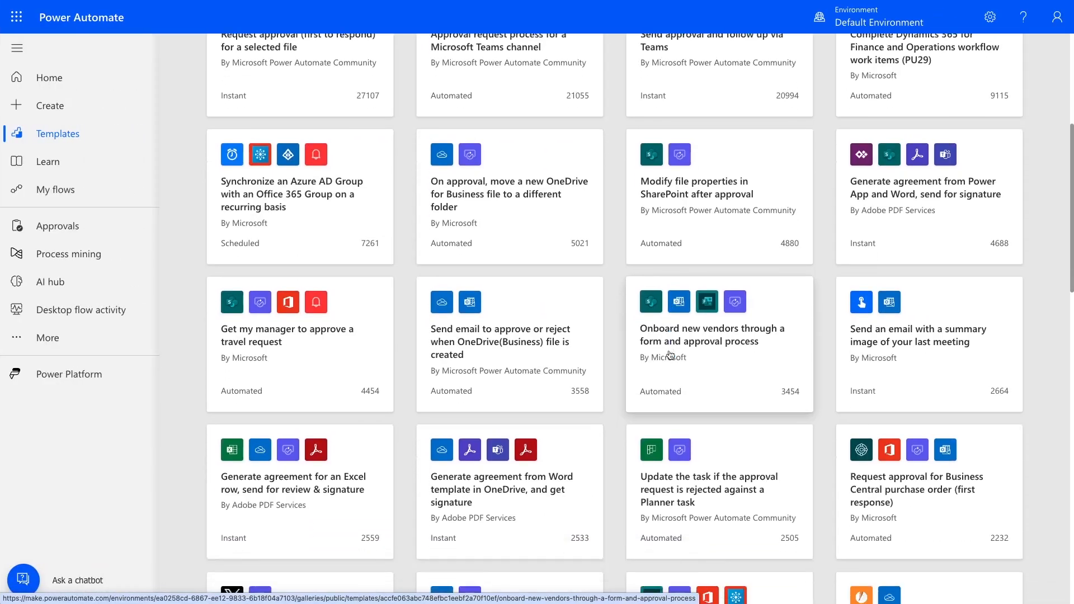
scroll(670, 356, down, 3)
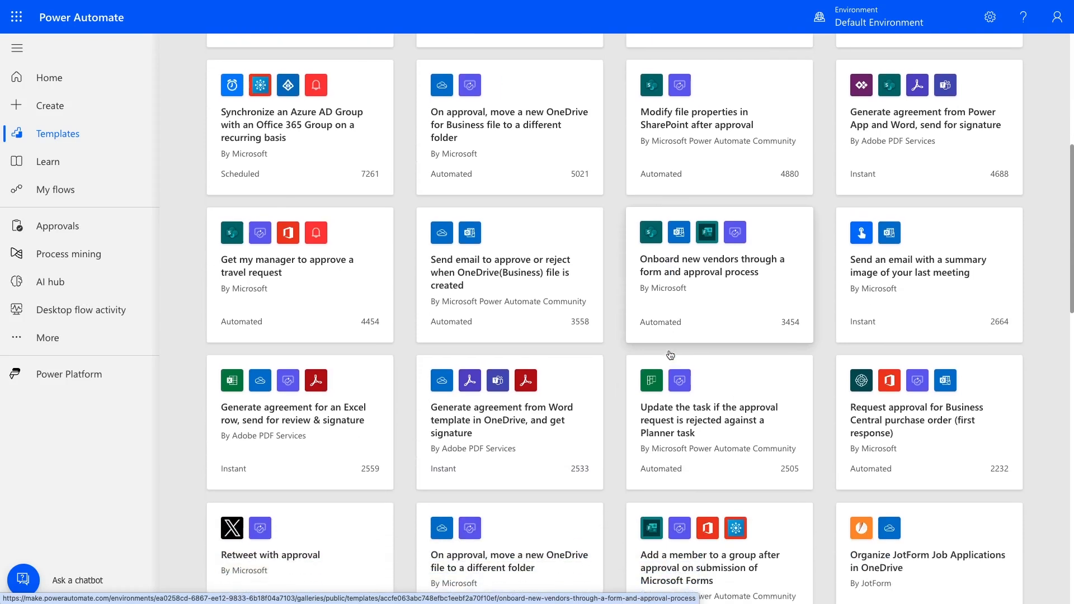
scroll(670, 355, down, 1)
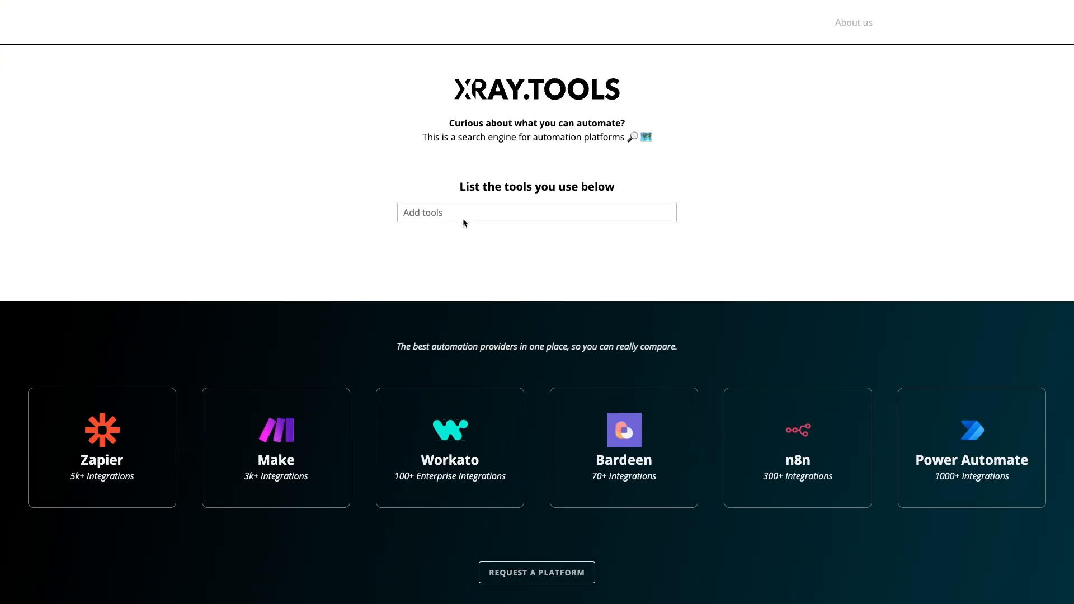
Look up Microsoft OneDrive on XRAY.TOOLS and review its automation triggers, actions and searches across the platforms.
click(461, 217)
text(OneDrive)
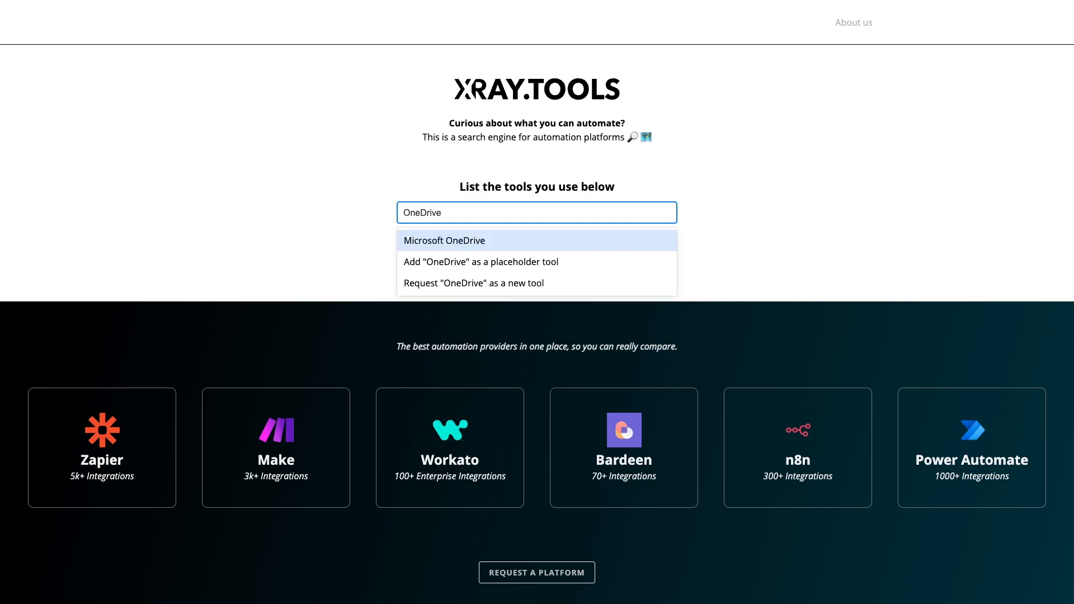
click(451, 246)
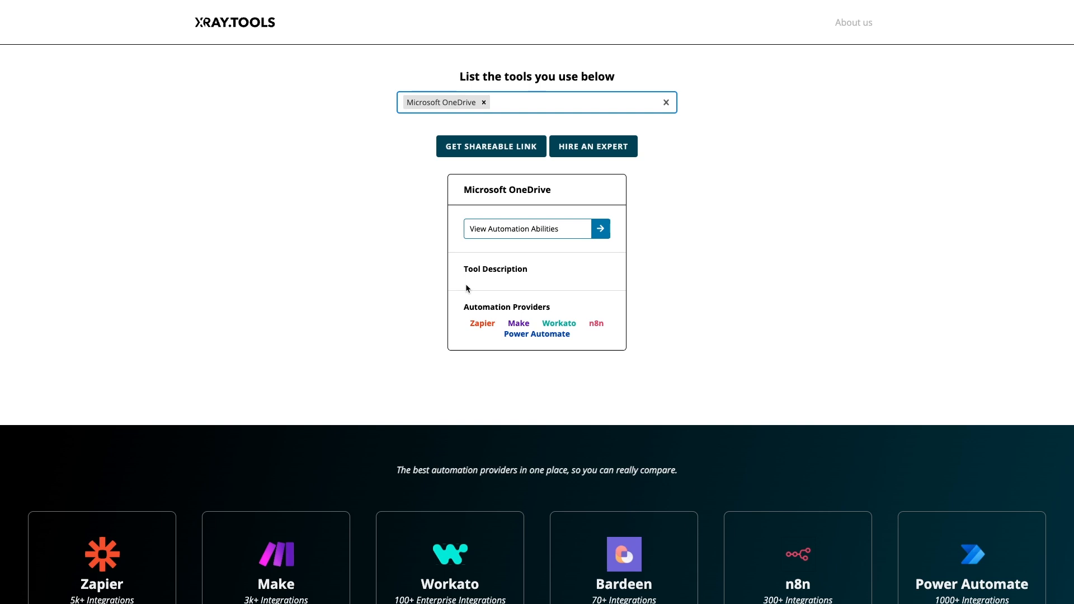
click(510, 234)
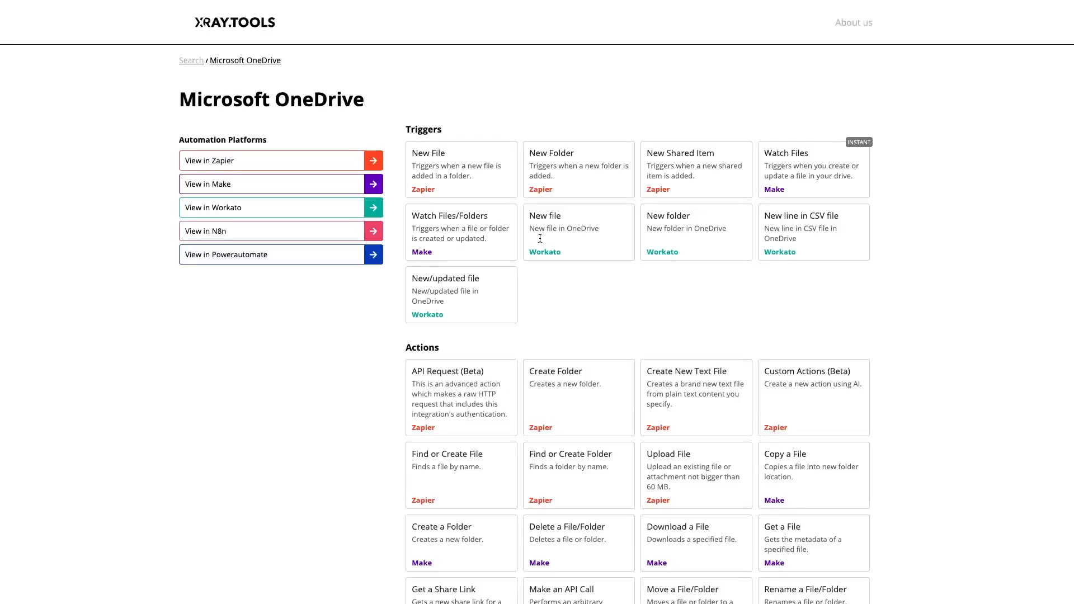
scroll(589, 321, down, 4)
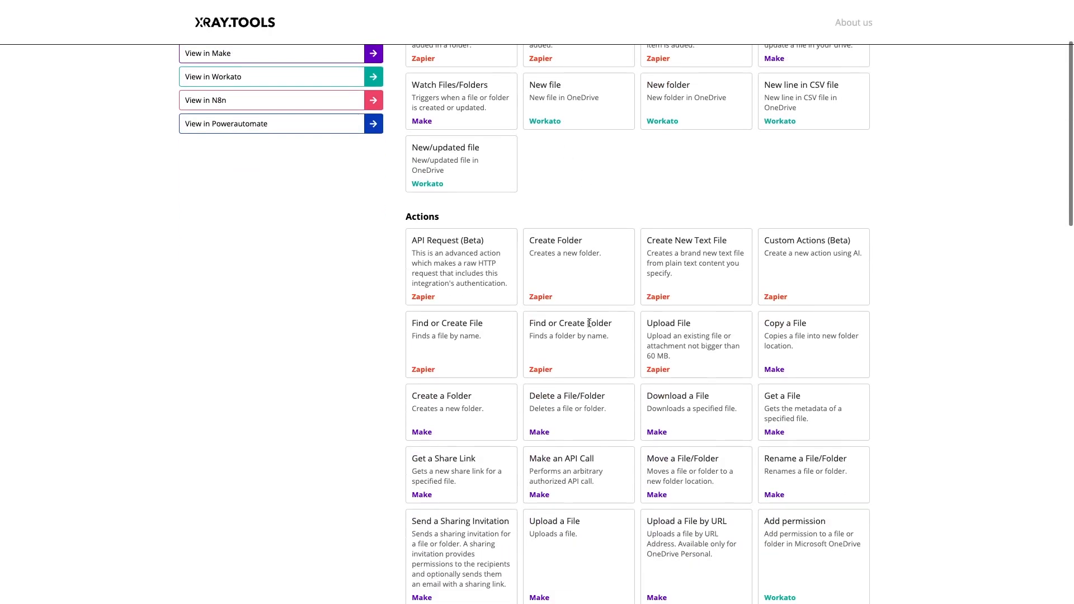
scroll(589, 323, down, 5)
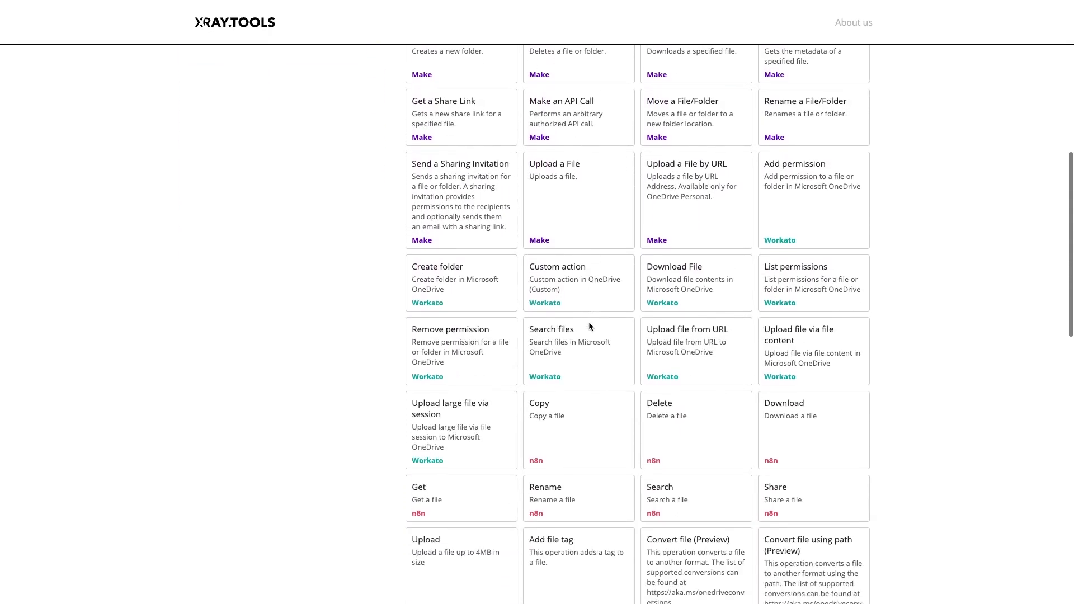
scroll(588, 321, down, 4)
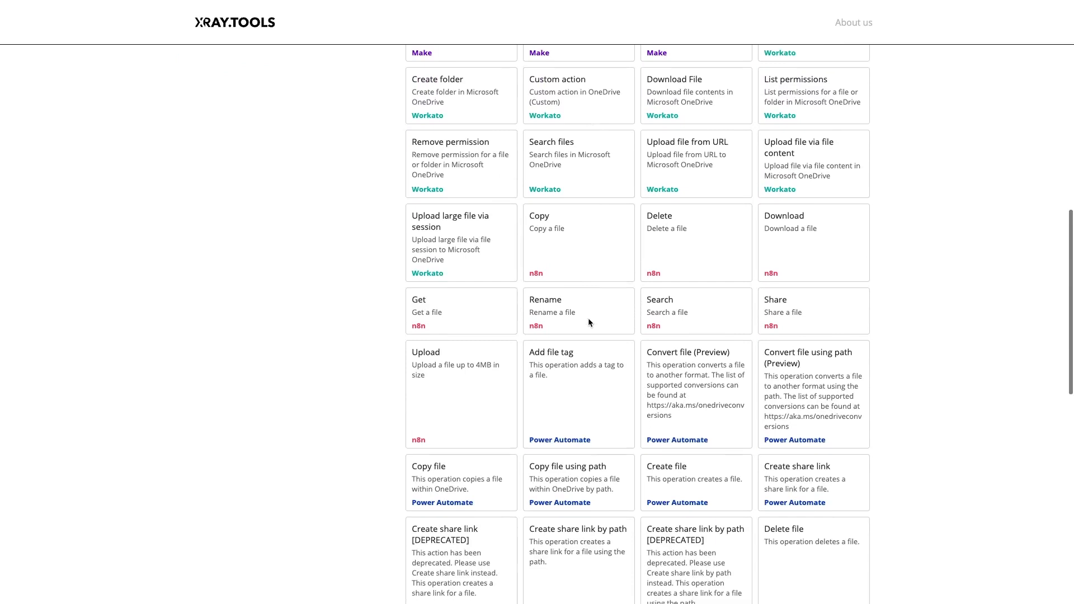
scroll(588, 322, down, 5)
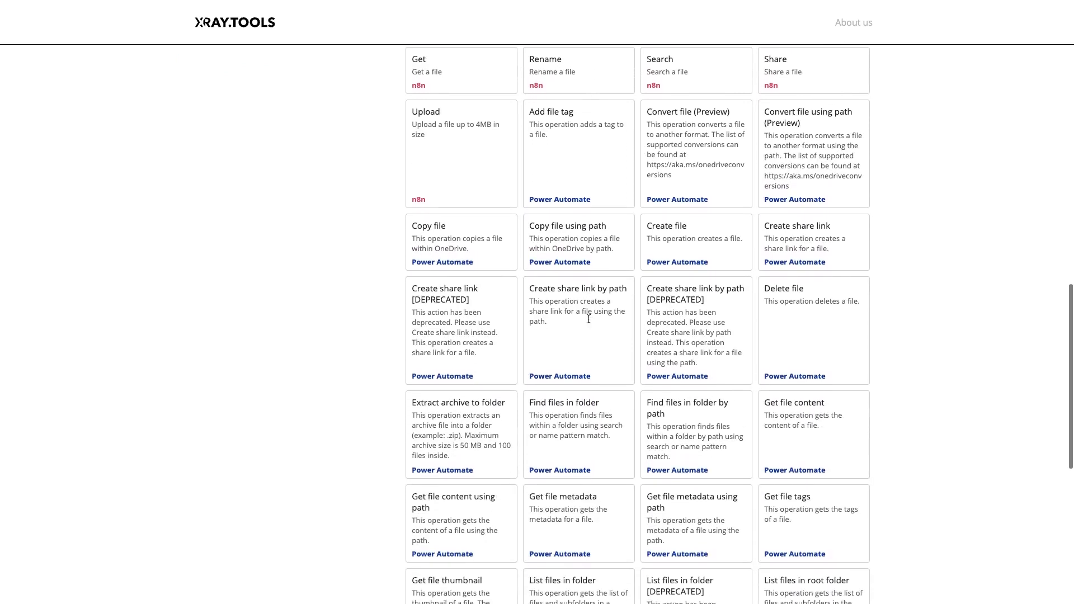
scroll(588, 319, down, 5)
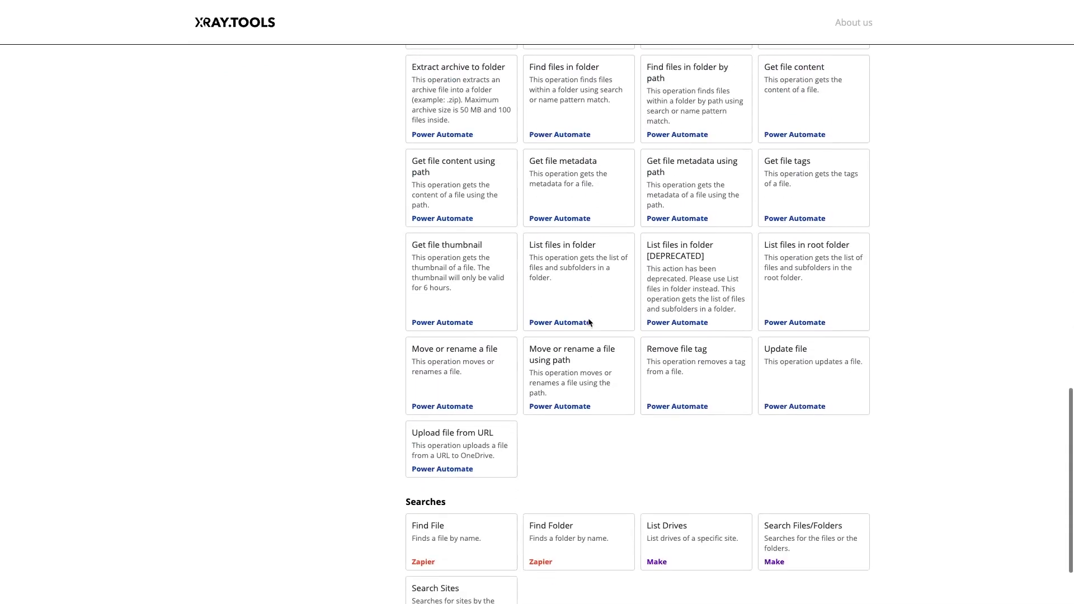
scroll(589, 319, down, 2)
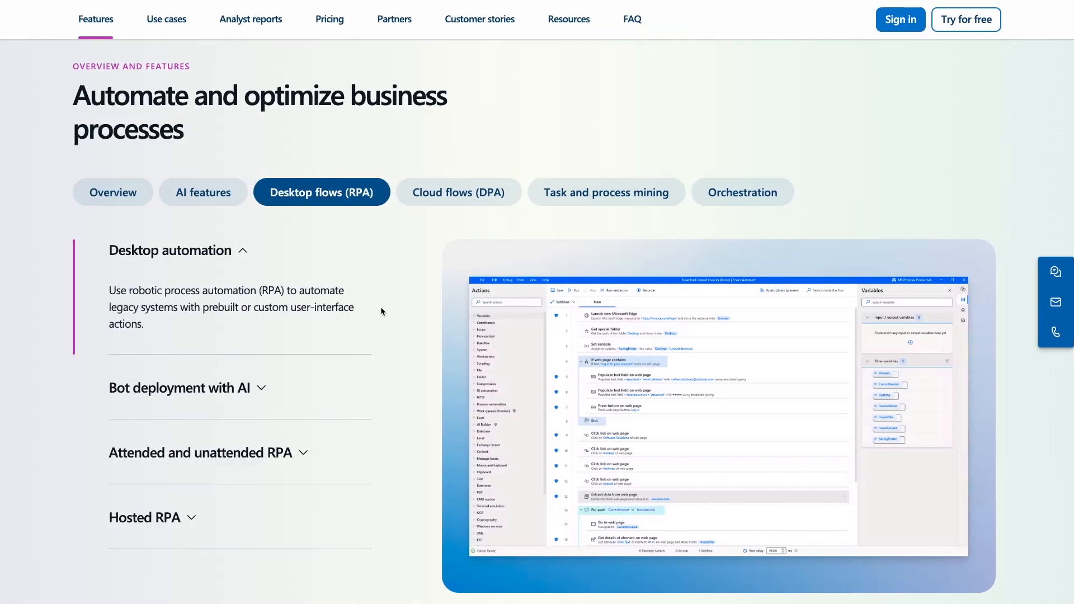
On the Power Automate page, read the Desktop flows (RPA) descriptions of bot deployment with AI, attended and unattended RPA, hosted RPA and desktop automation.
click(265, 387)
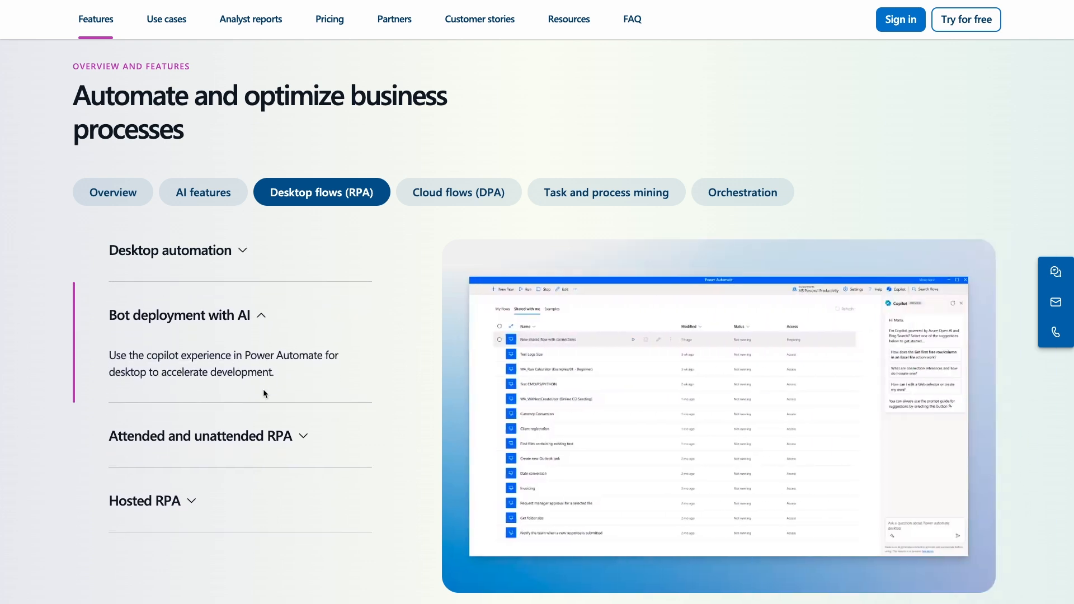
click(311, 437)
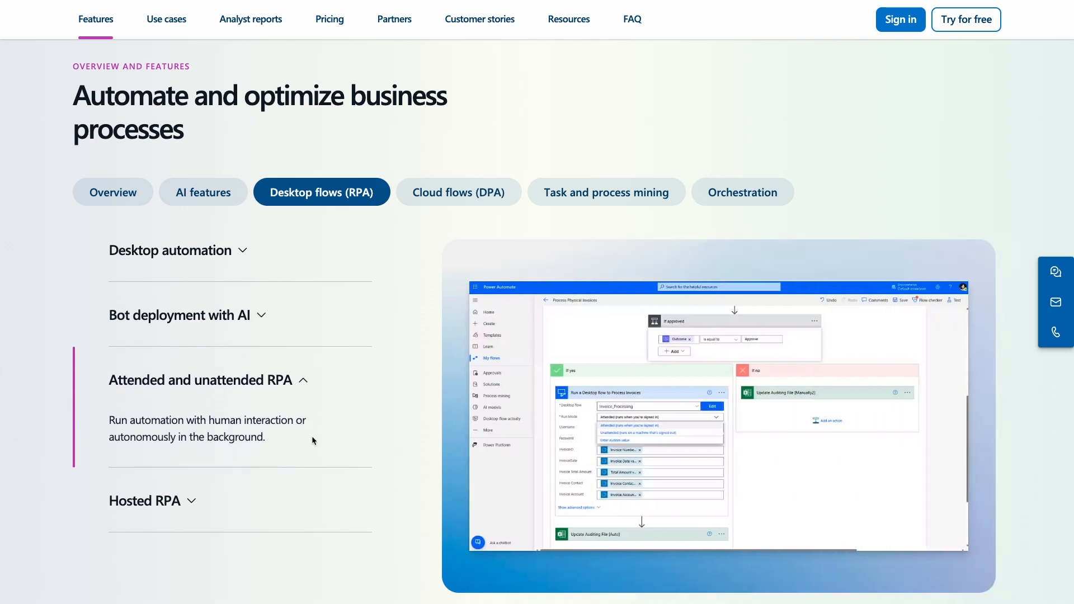
click(196, 500)
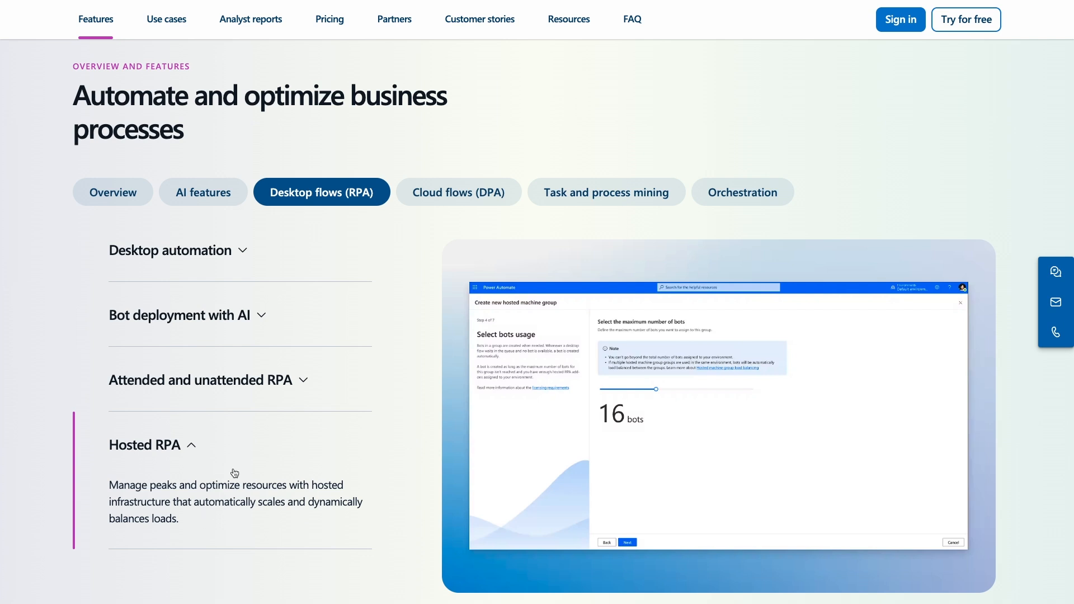
click(245, 252)
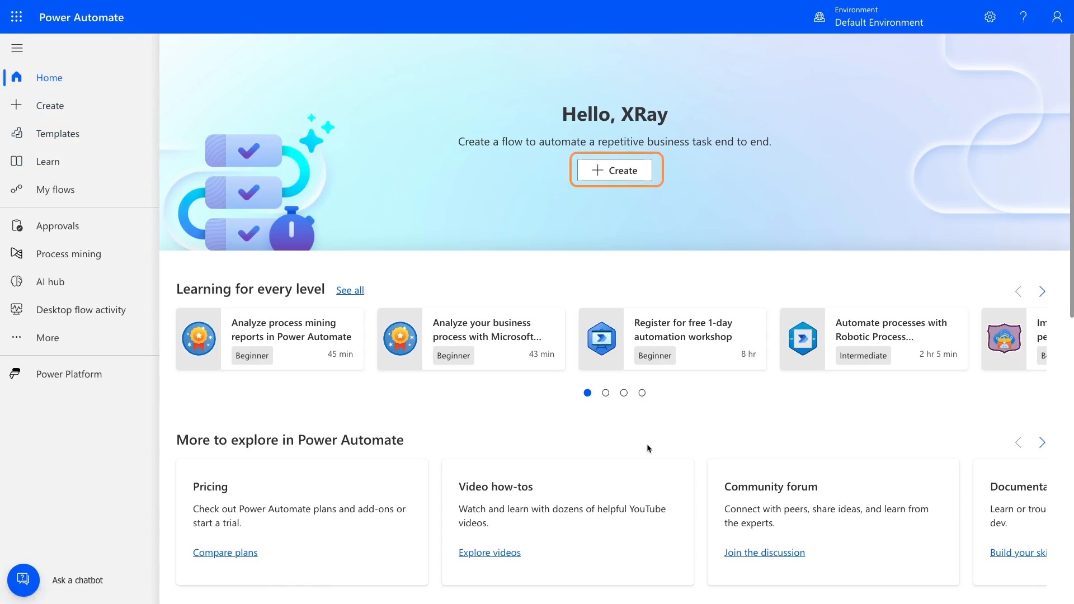
Start a blank automated cloud flow in Power Automate and name it "Slack Alerts for New OneDrive Files".
click(105, 110)
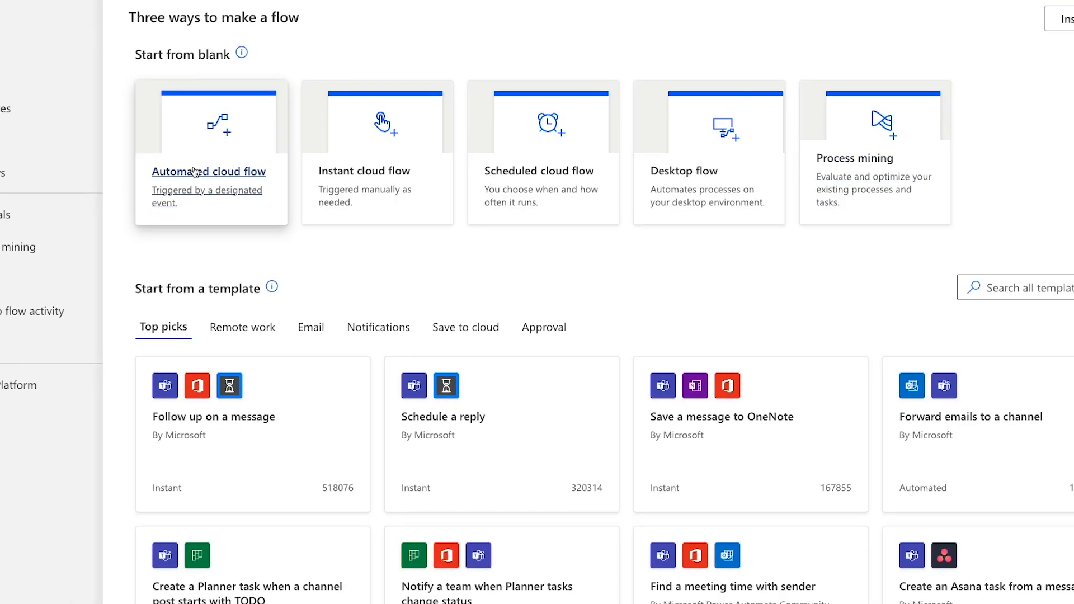
click(195, 171)
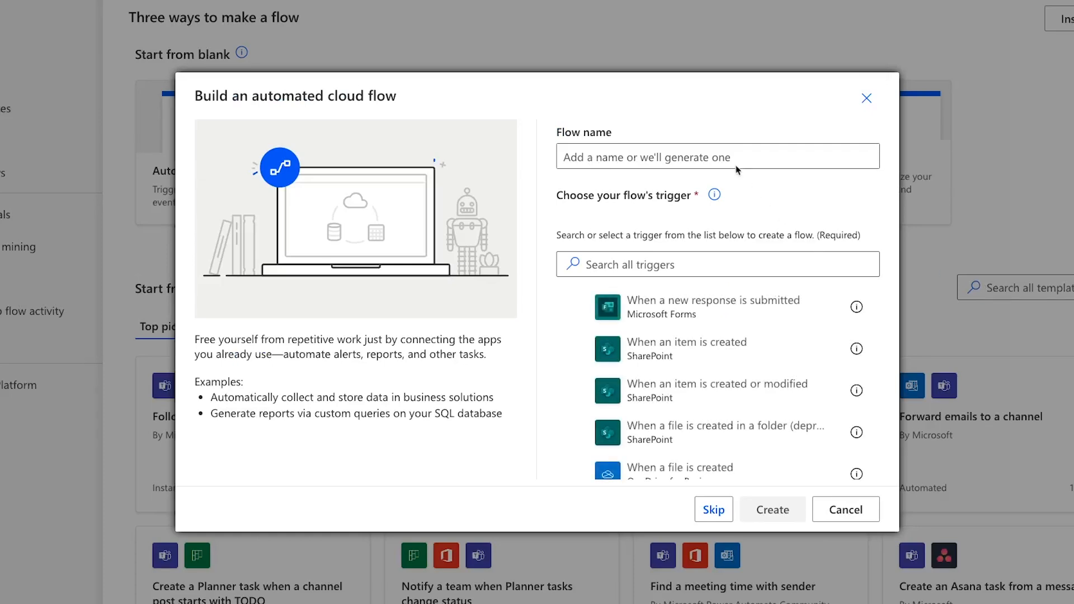
click(708, 157)
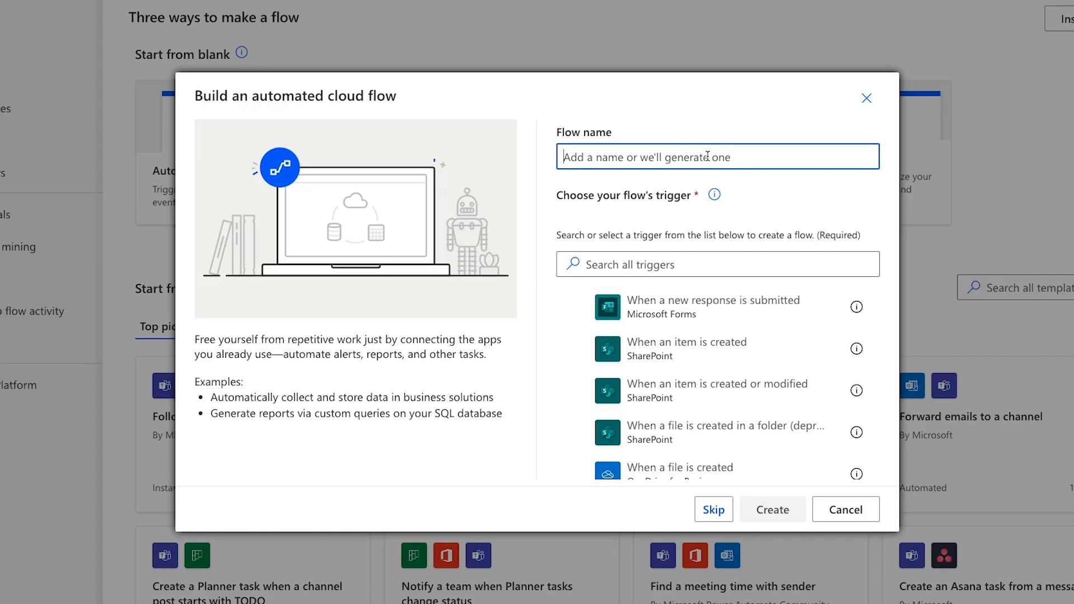
text(Aler)
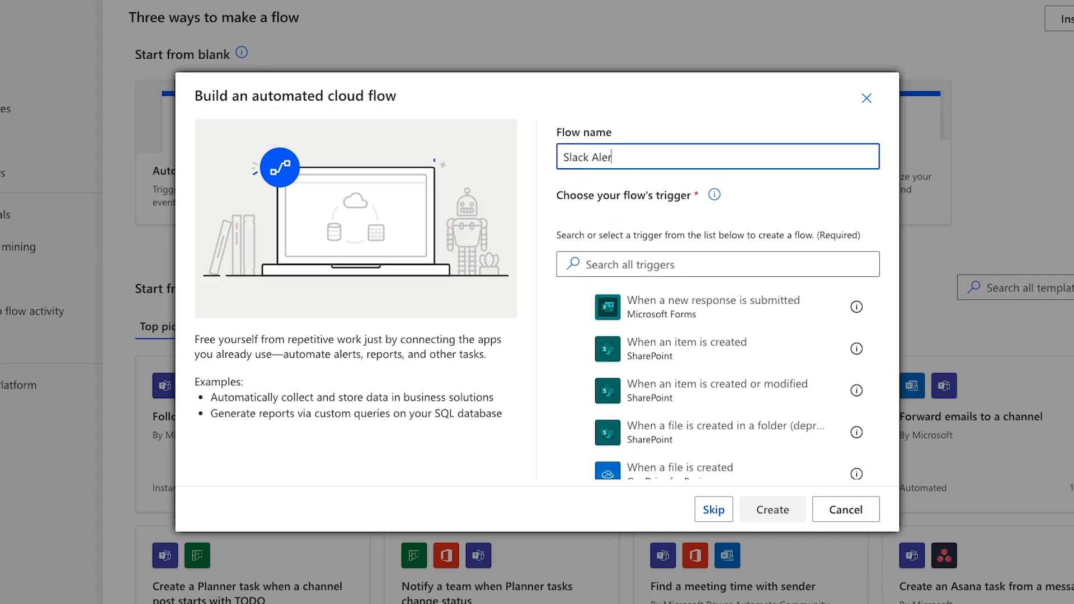
text(ts for New OneDrive Files)
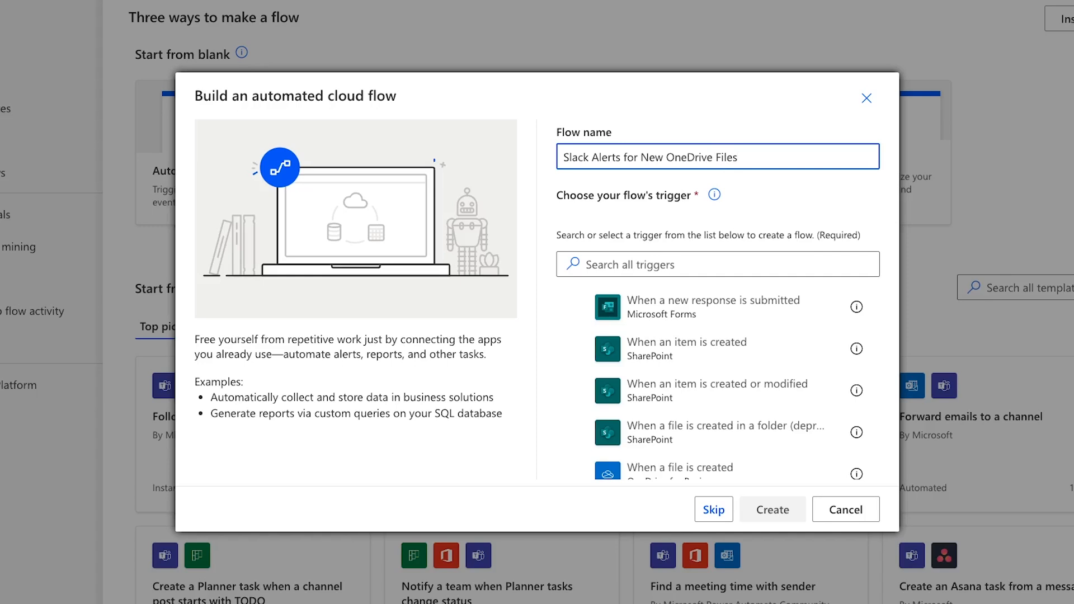
Search the triggers for OneDrive, choose "When a file is created (properties only)" and create the flow.
click(717, 264)
text(OneD)
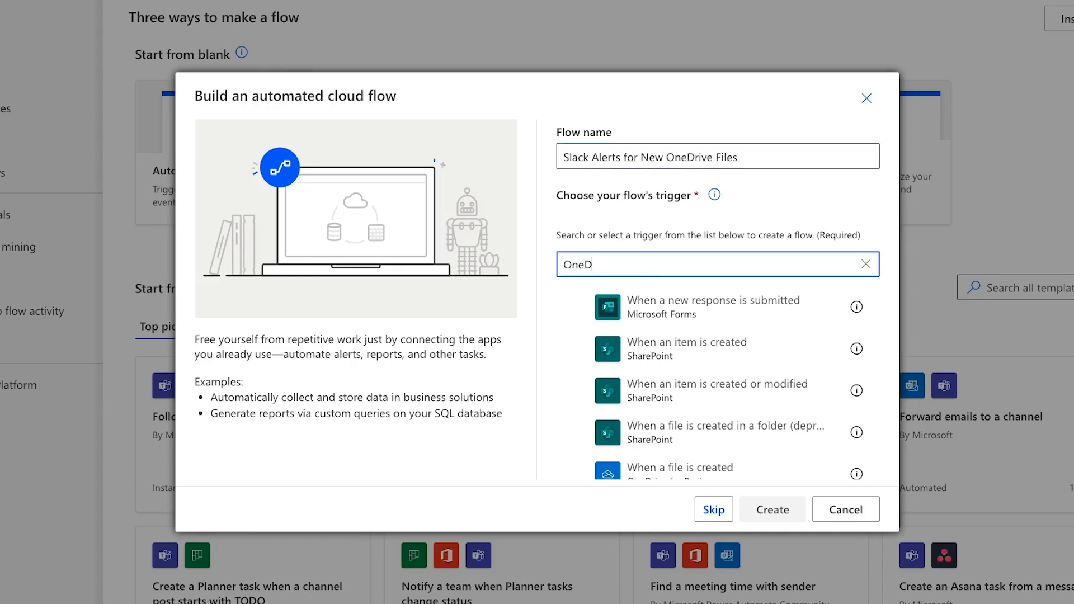
text(rive)
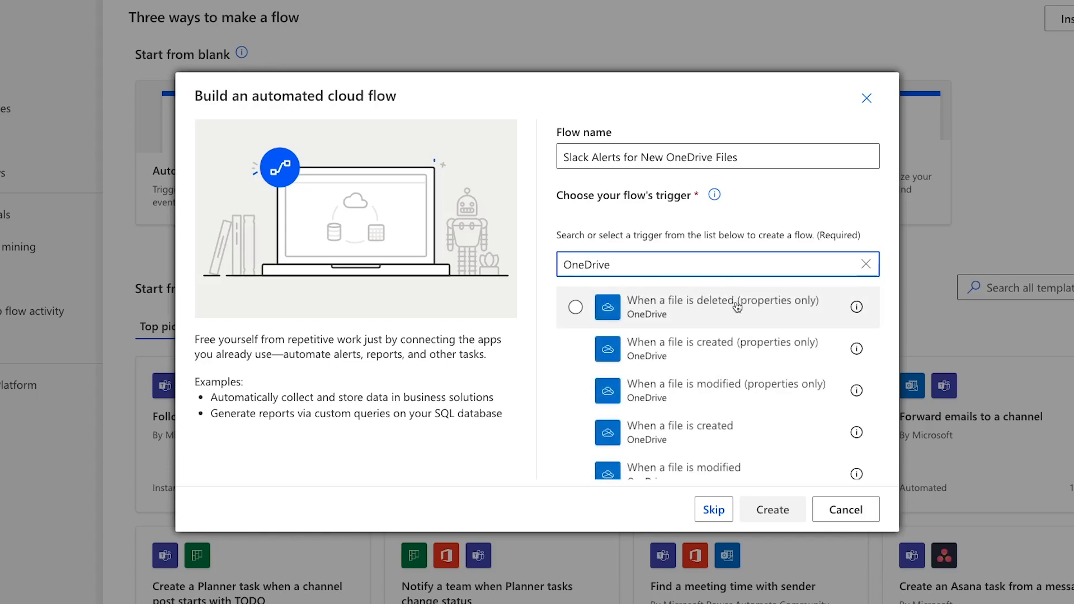
click(743, 349)
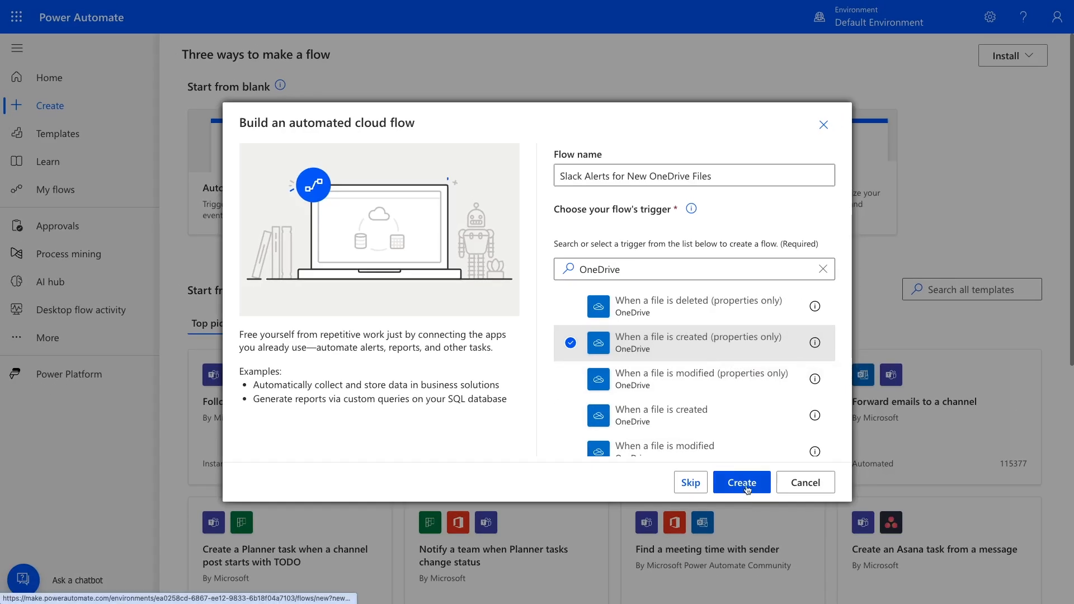
click(748, 488)
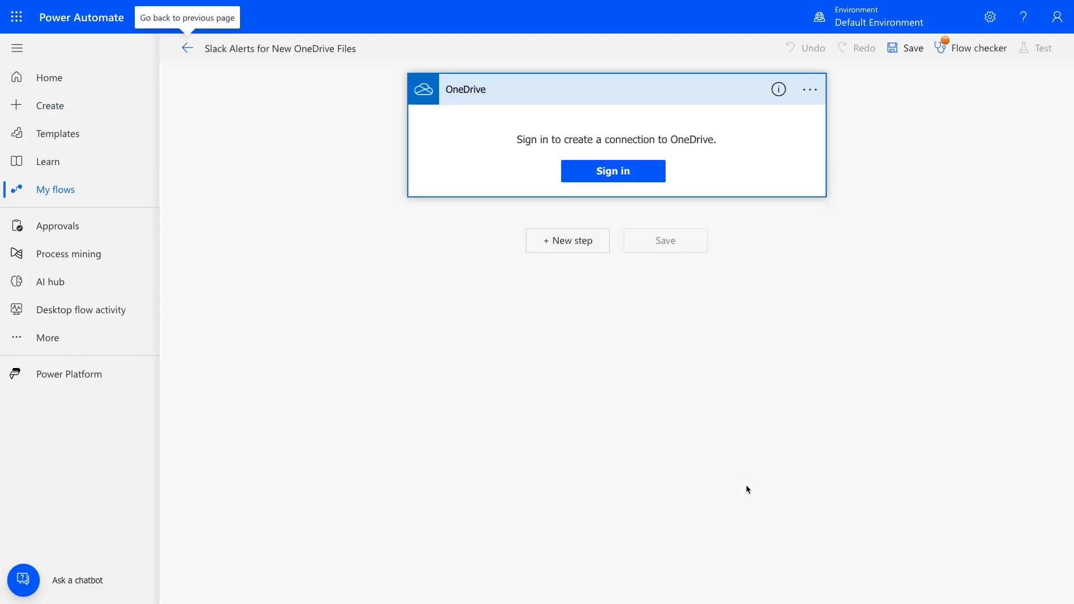
Connect the trigger to OneDrive, accepting the requested permissions, and set its folder to /Documents/Client Proposals - Tutorial.
click(610, 167)
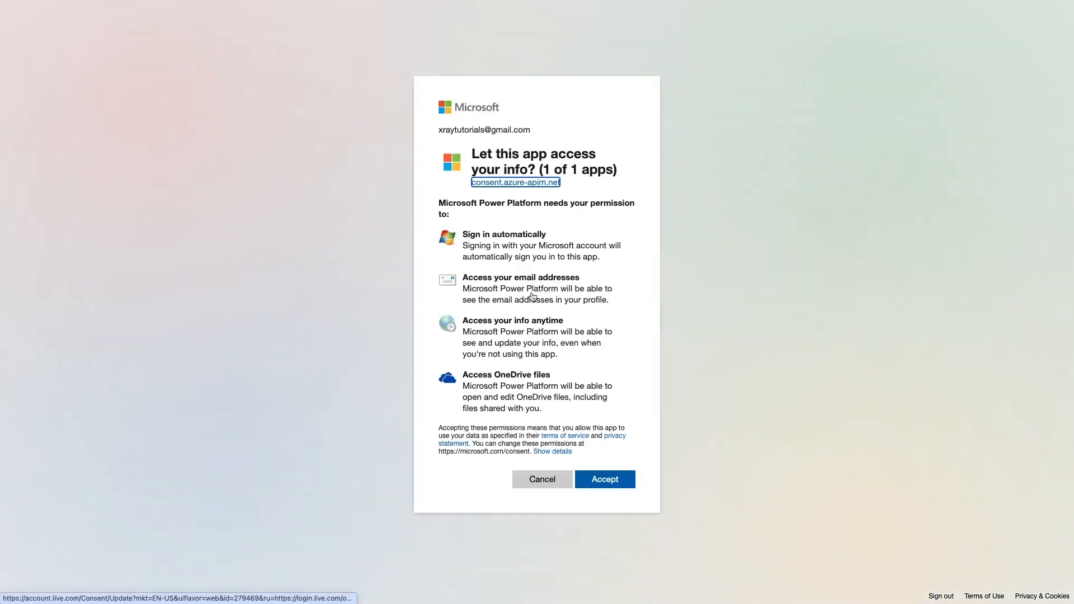
click(616, 481)
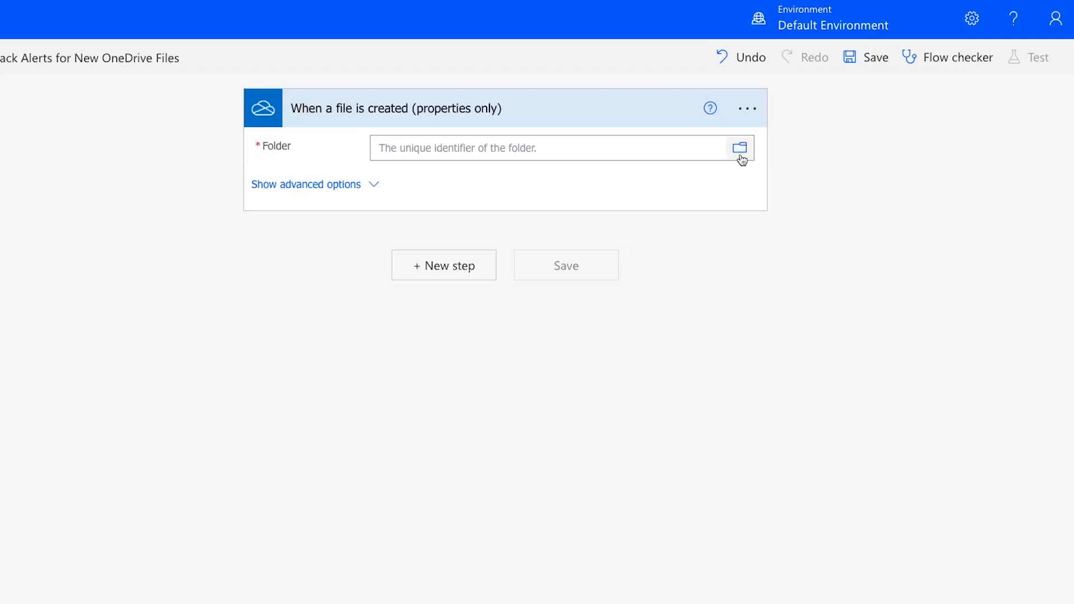
click(740, 148)
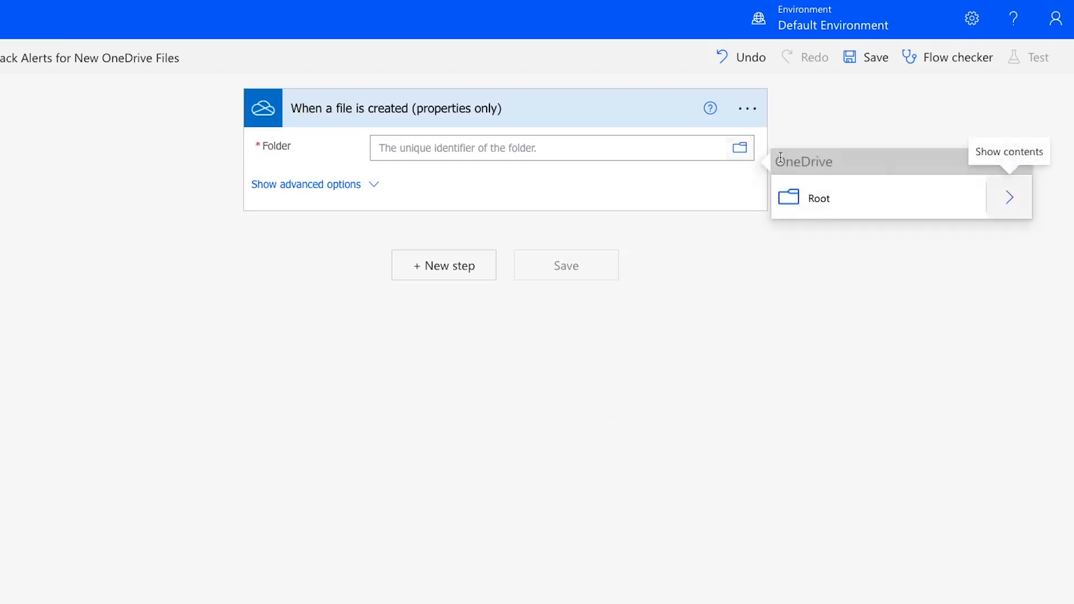
click(1000, 199)
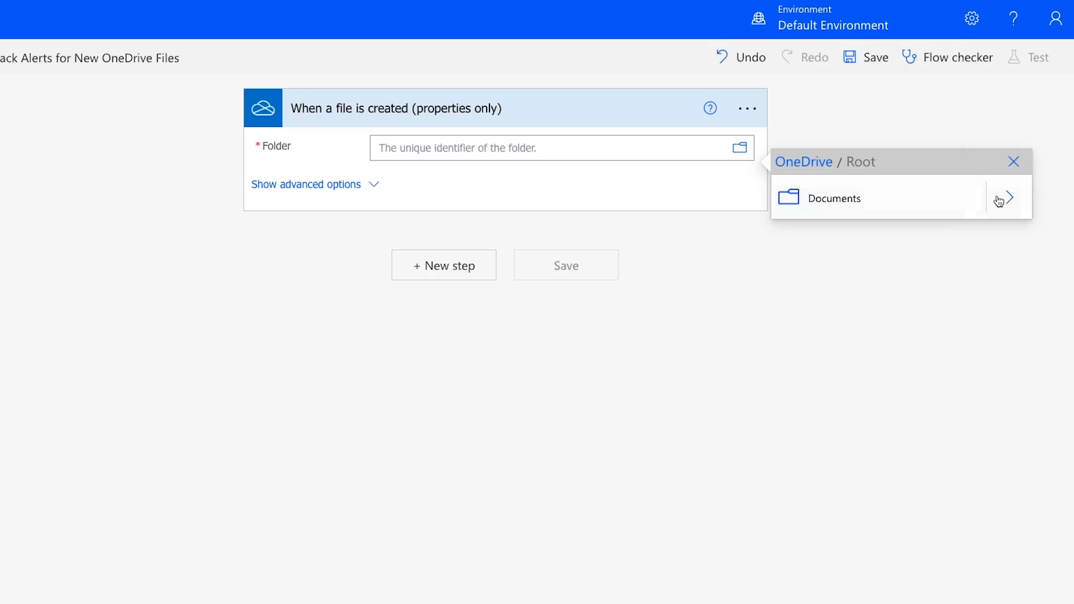
click(999, 199)
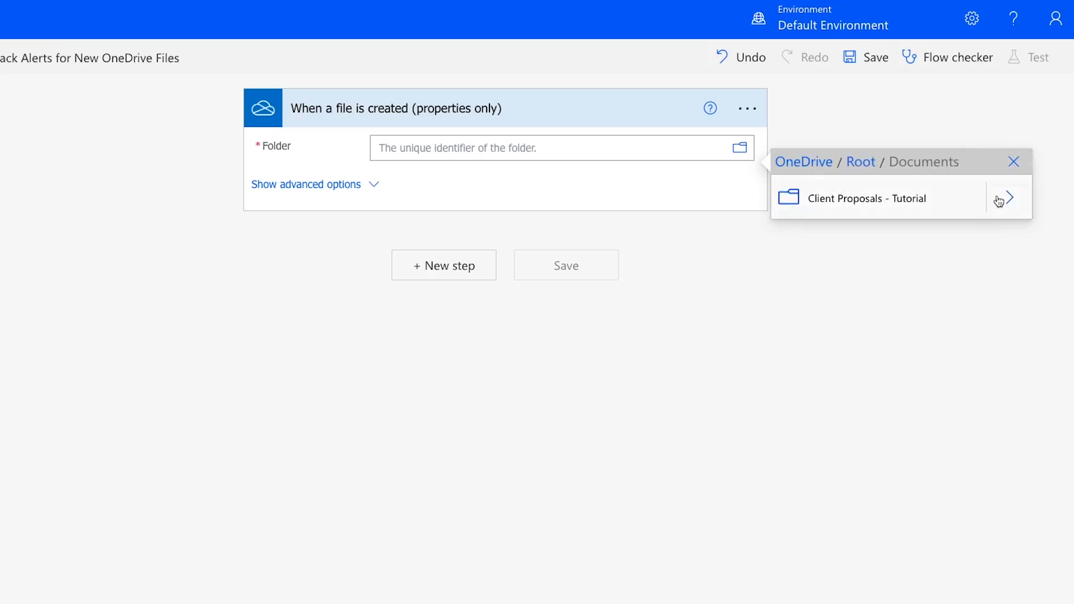
click(917, 199)
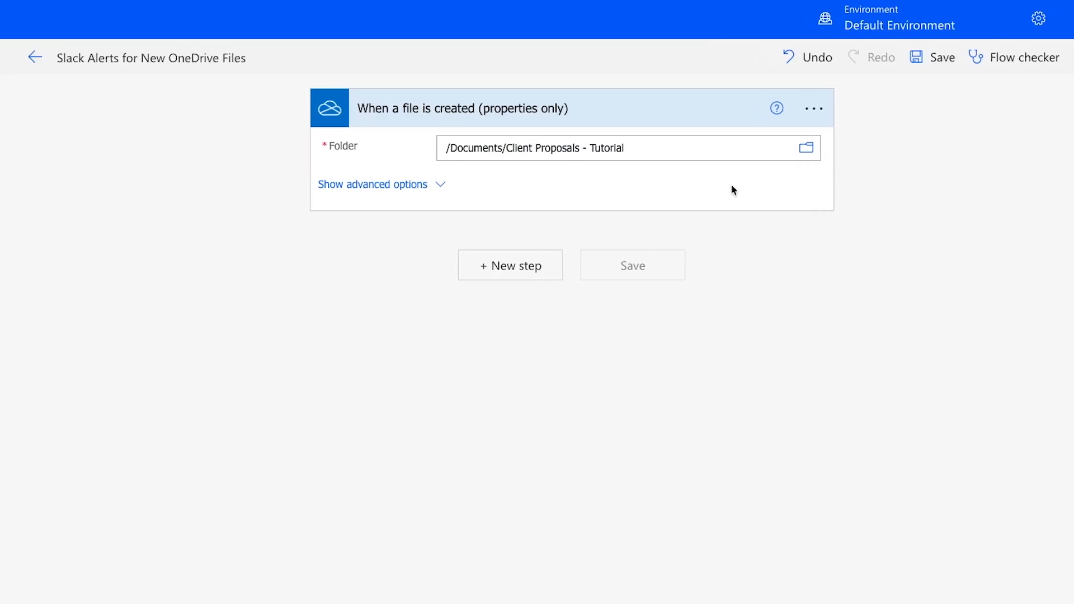
Examine the OneDrive trigger's advanced options, including the Include subfolders choices and the number of files to return.
click(439, 186)
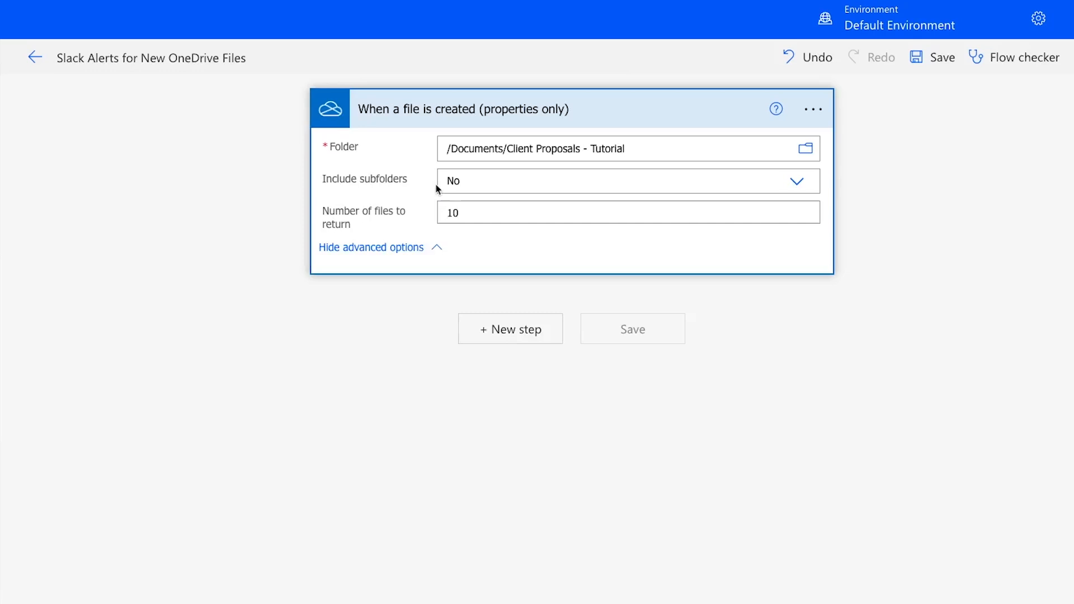
click(545, 188)
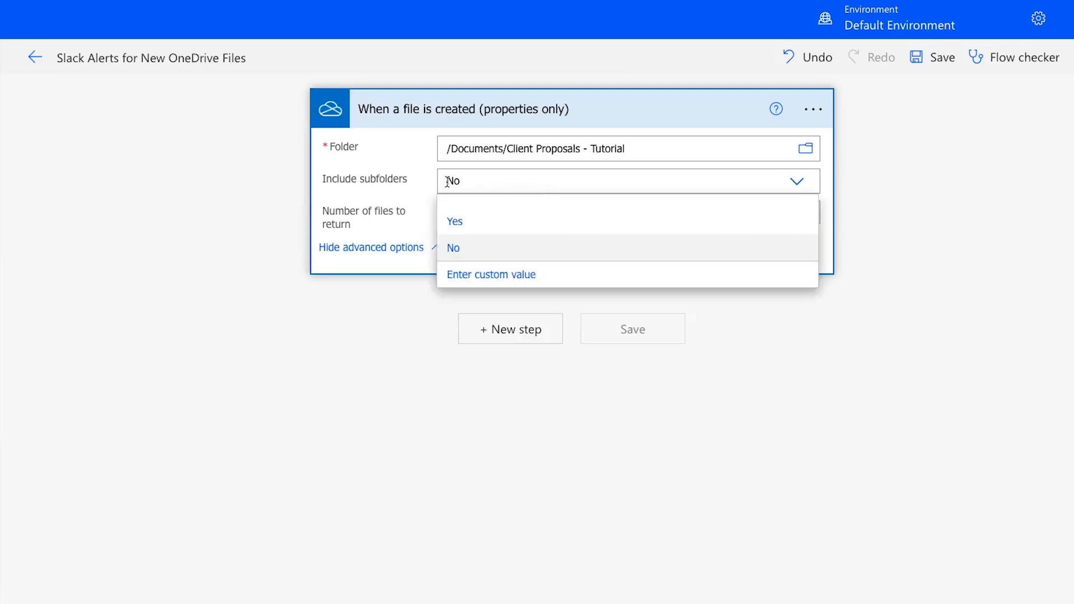
click(430, 179)
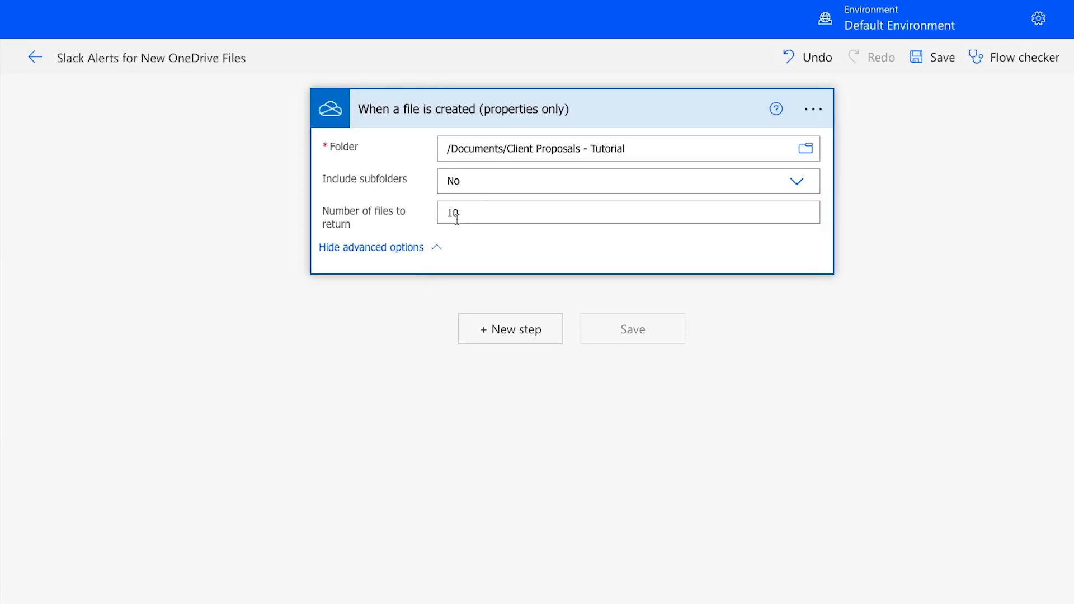
click(435, 247)
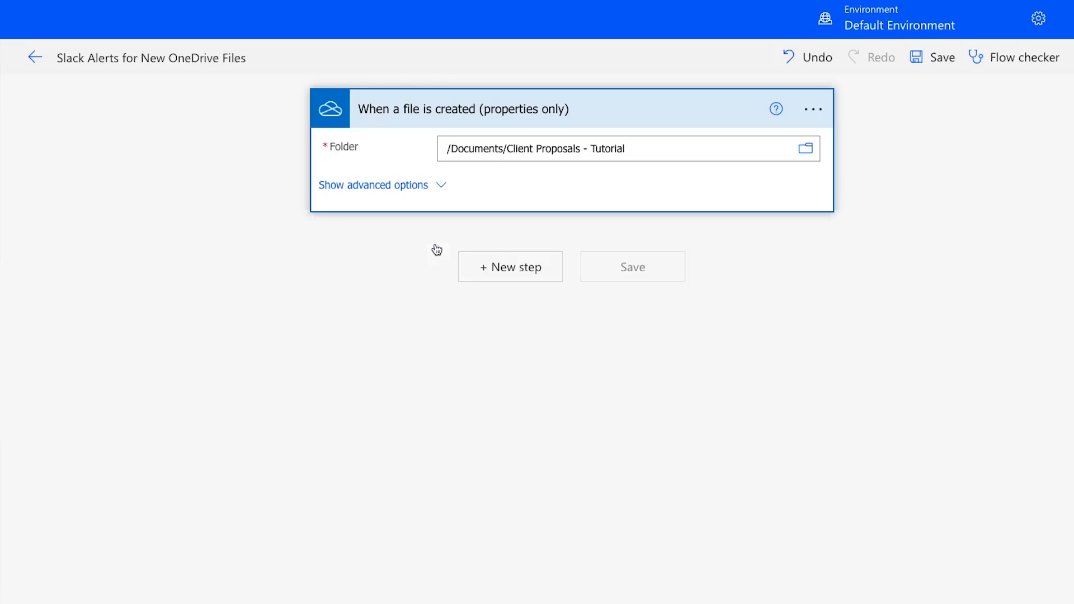
Add a new step after the trigger, search the operations for Slack and choose the Post message (V2) action.
click(477, 266)
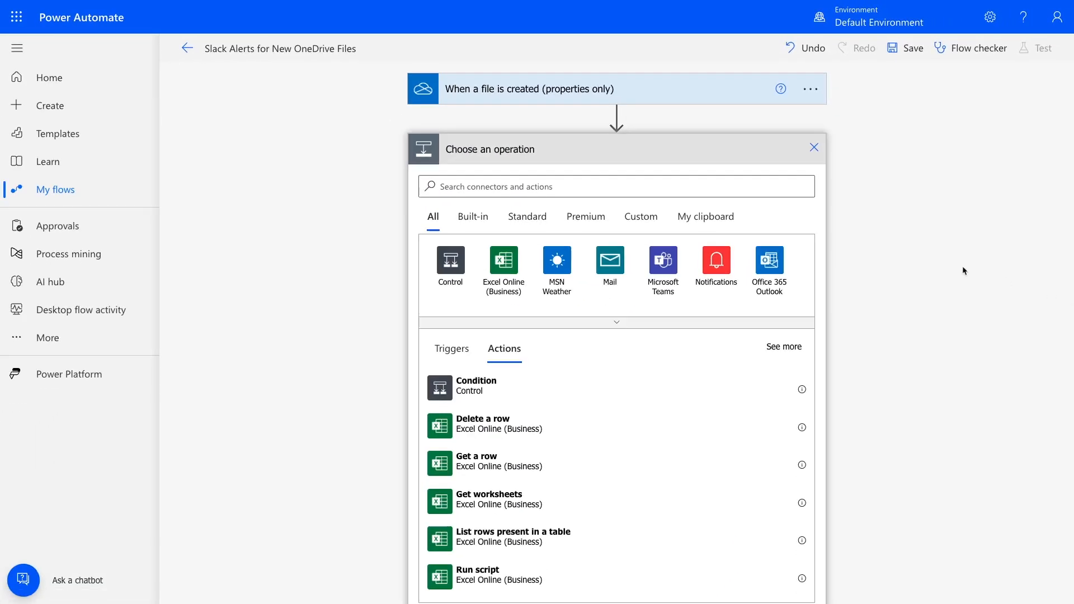
click(720, 188)
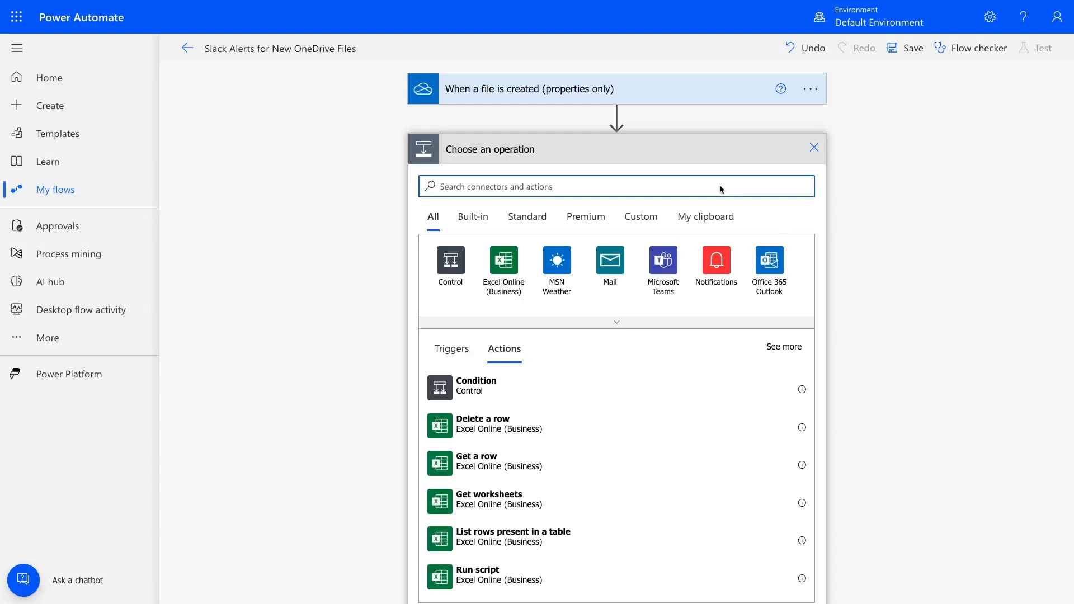
text(Slack)
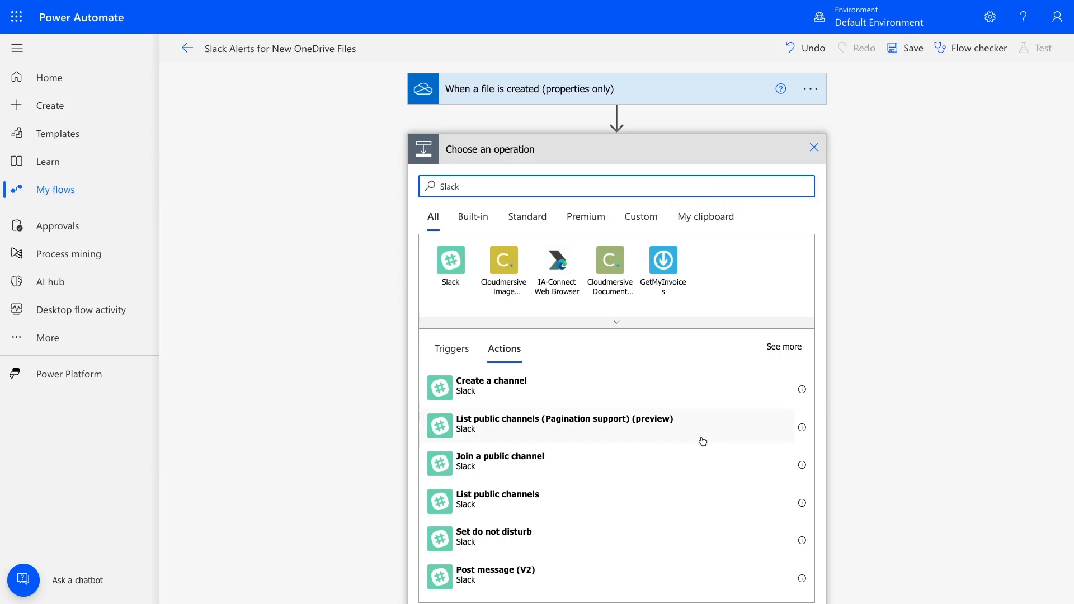
scroll(692, 545, down, 2)
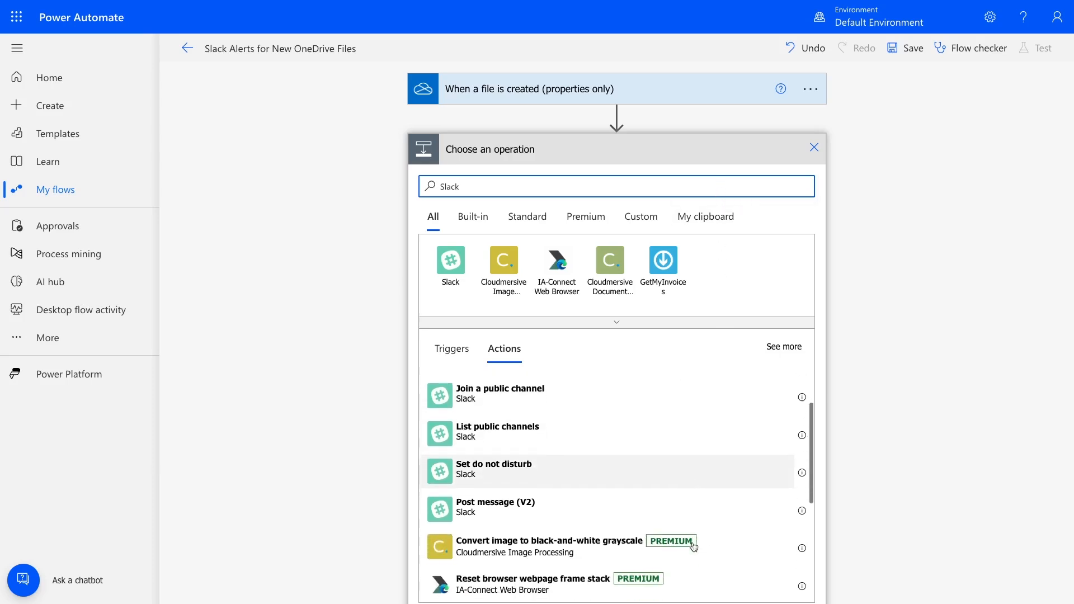
click(654, 498)
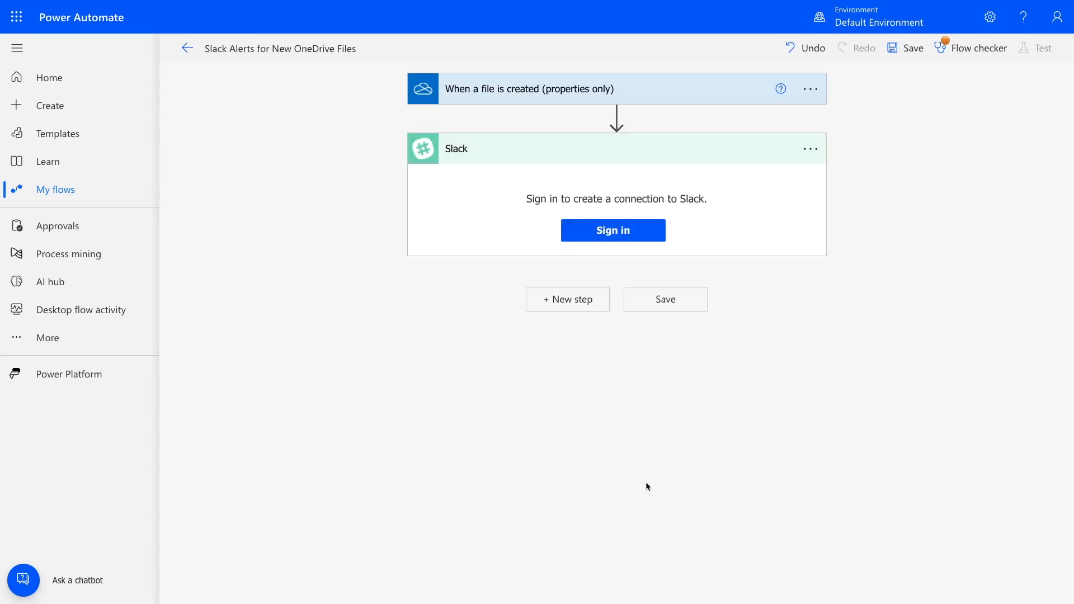
Sign in to Slack and allow Microsoft Power Platform Connectors to access the XRay workspace, repeating the authorization if it is interrupted.
click(602, 237)
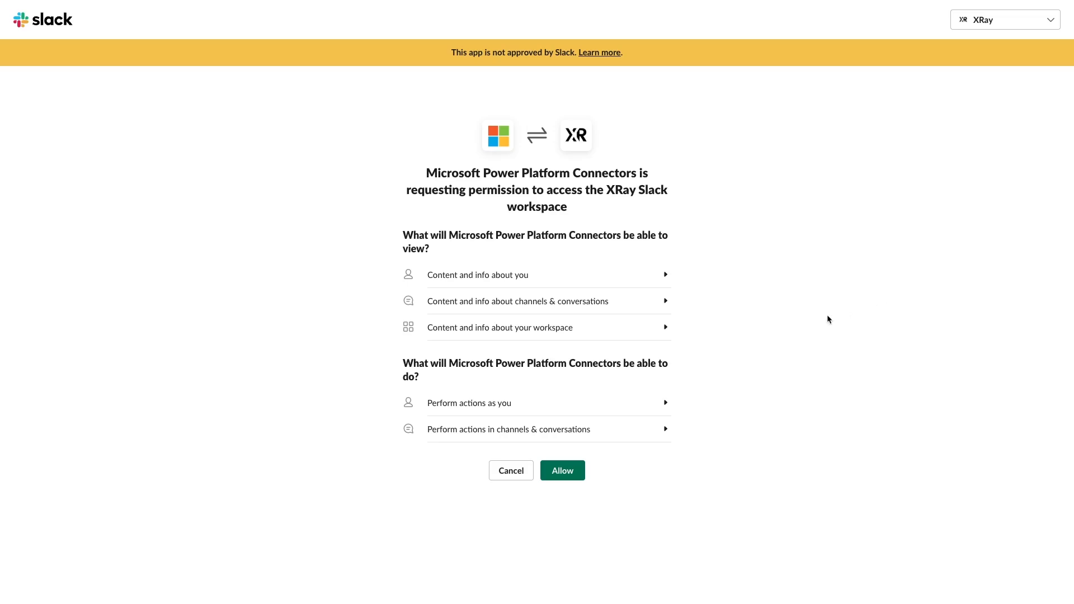
click(581, 469)
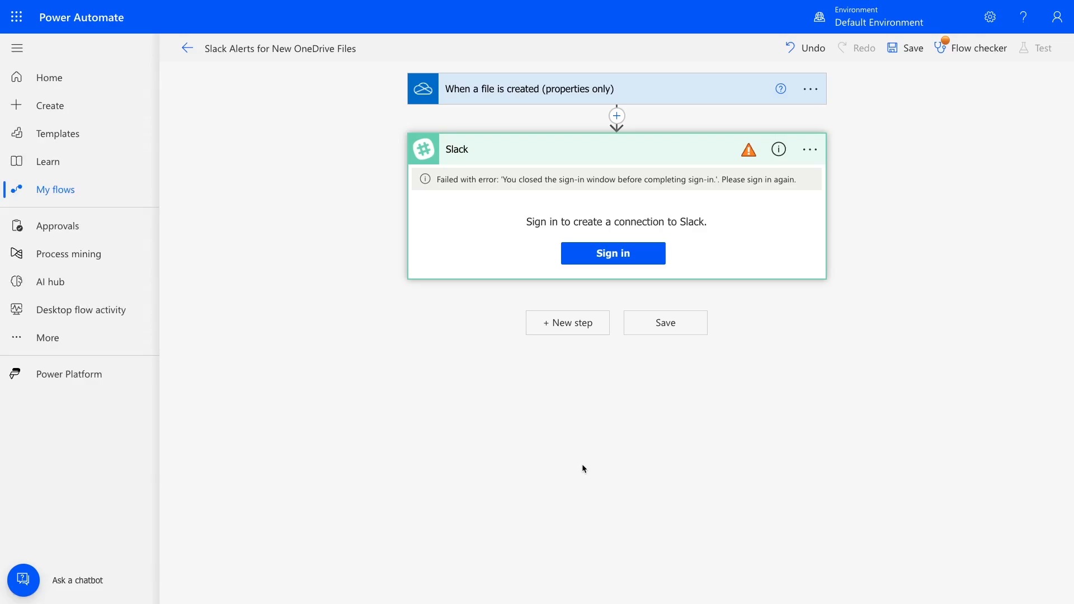
click(599, 263)
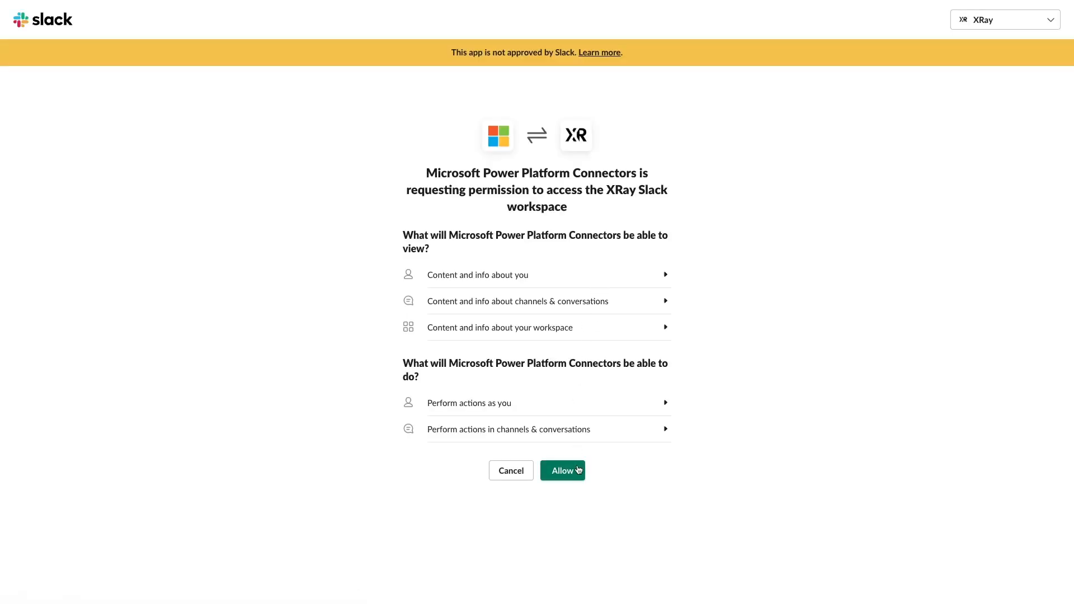
click(578, 470)
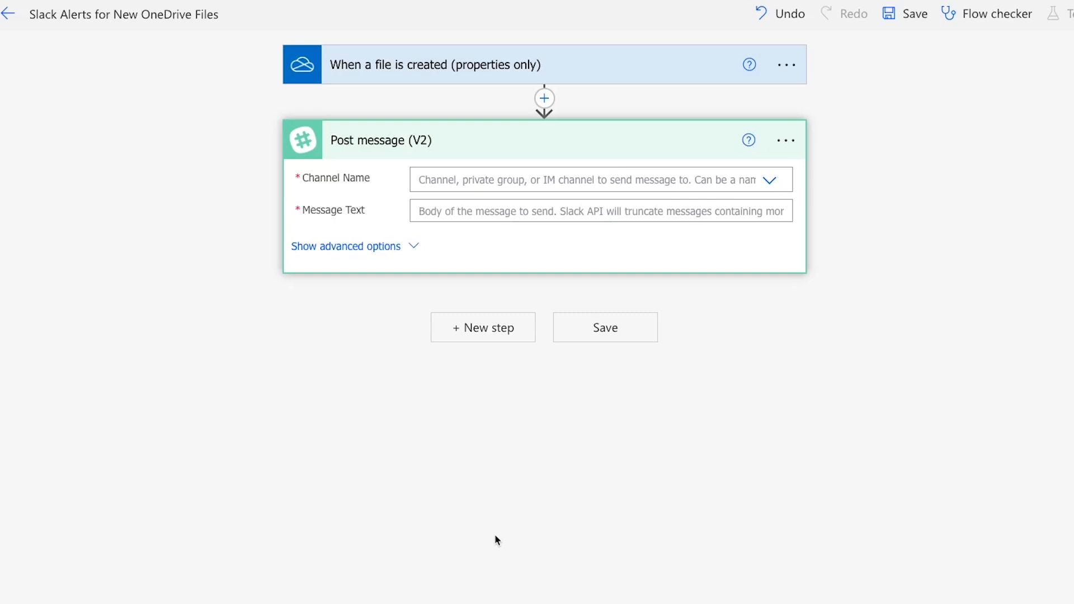
Try to look up tutorials in the Slack channel list and switch Channel Name to a custom value.
click(748, 183)
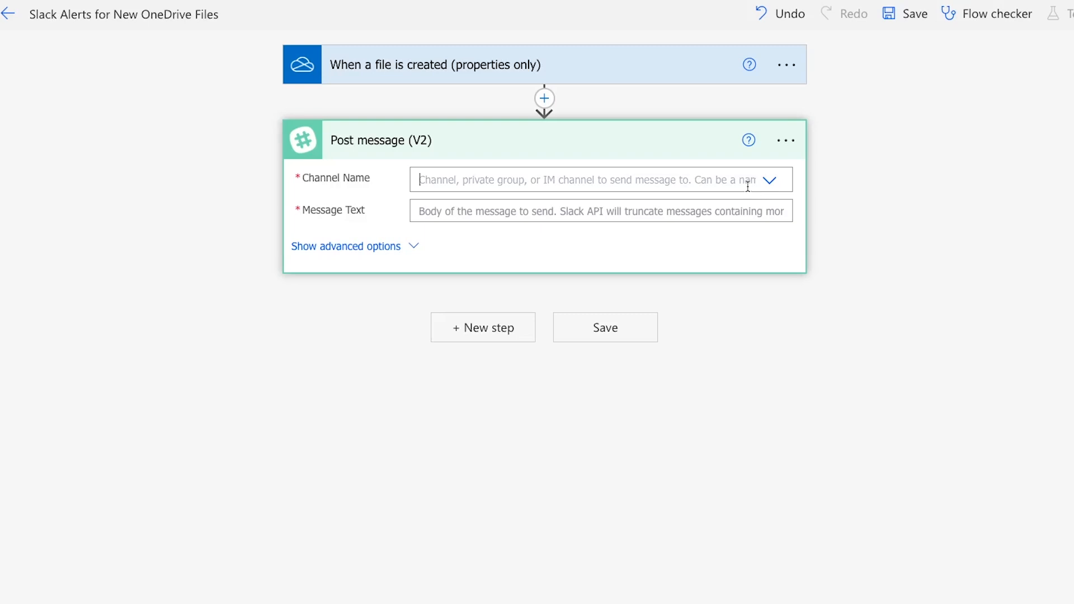
text(tutorials)
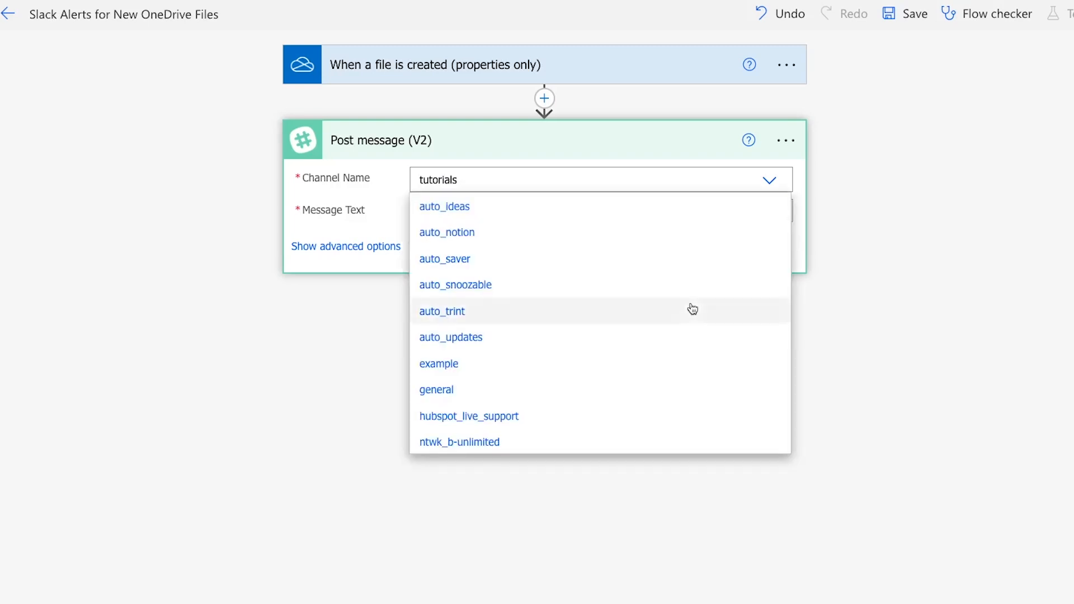
scroll(688, 307, down, 10)
scroll(692, 309, down, 15)
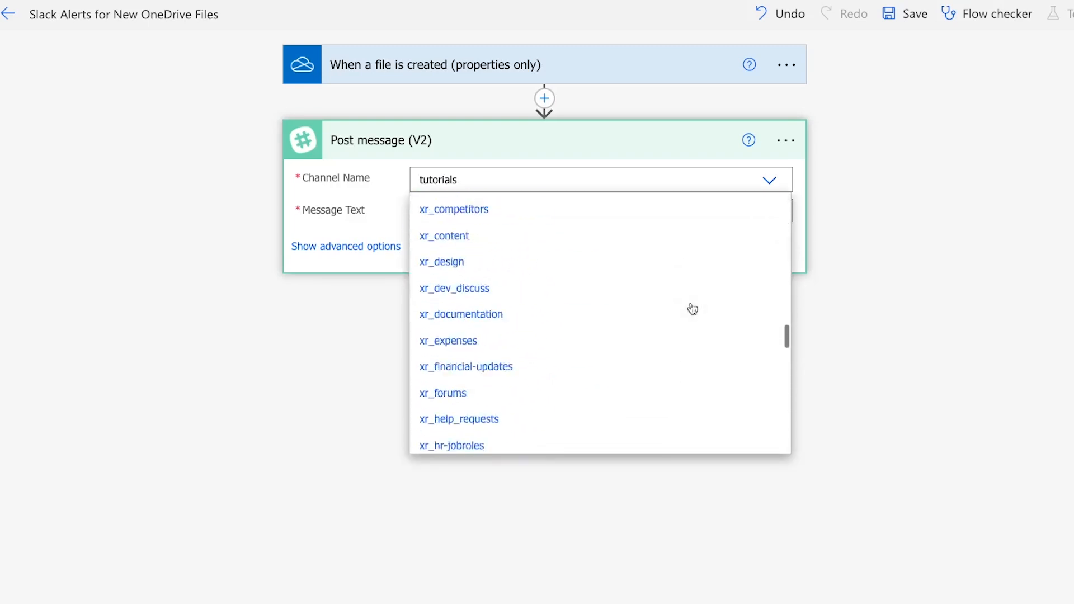
scroll(692, 308, down, 6)
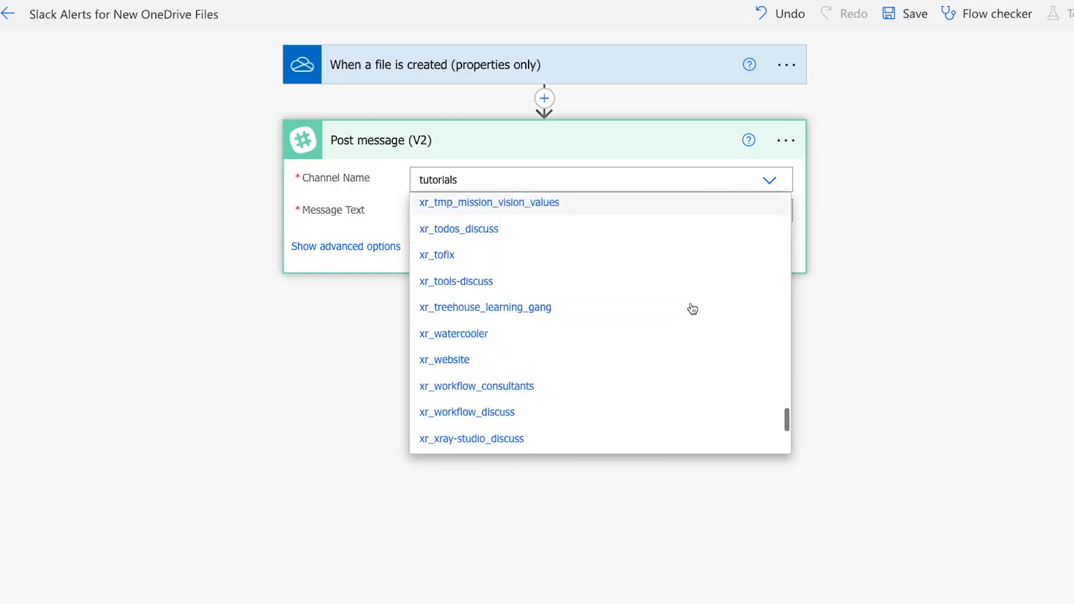
click(625, 450)
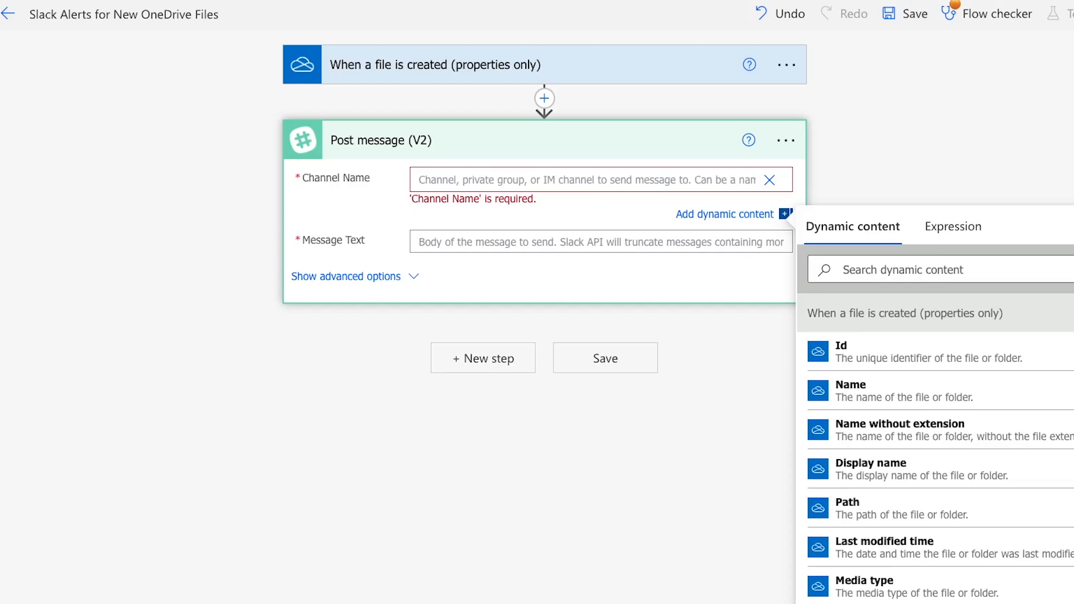
click(770, 180)
Search the Channel Name options for "tuto" and set the Slack message's channel to tutorials.
click(701, 180)
text(tu)
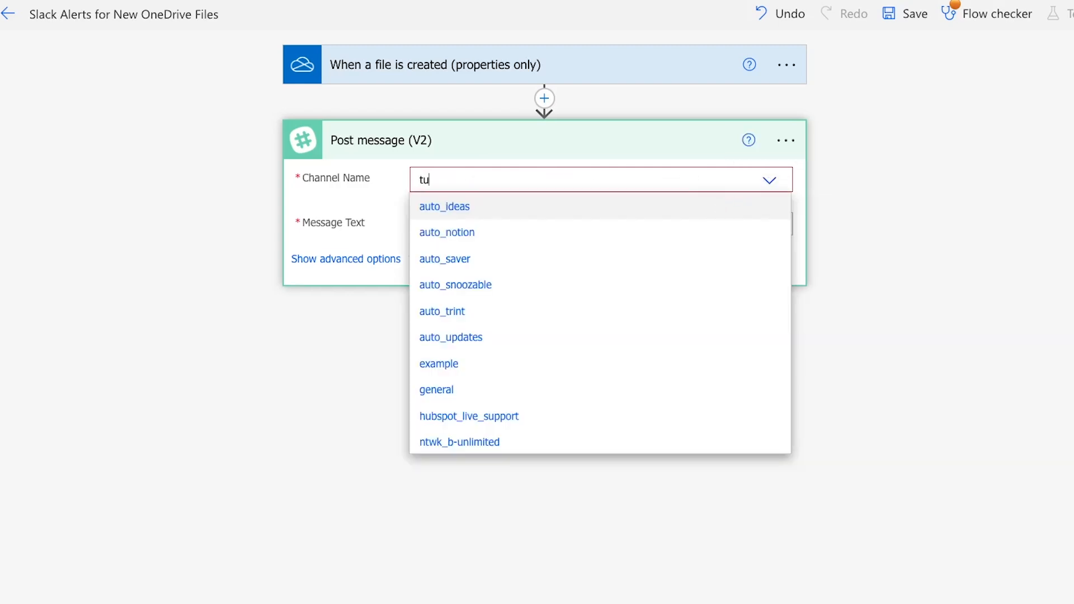
text(to)
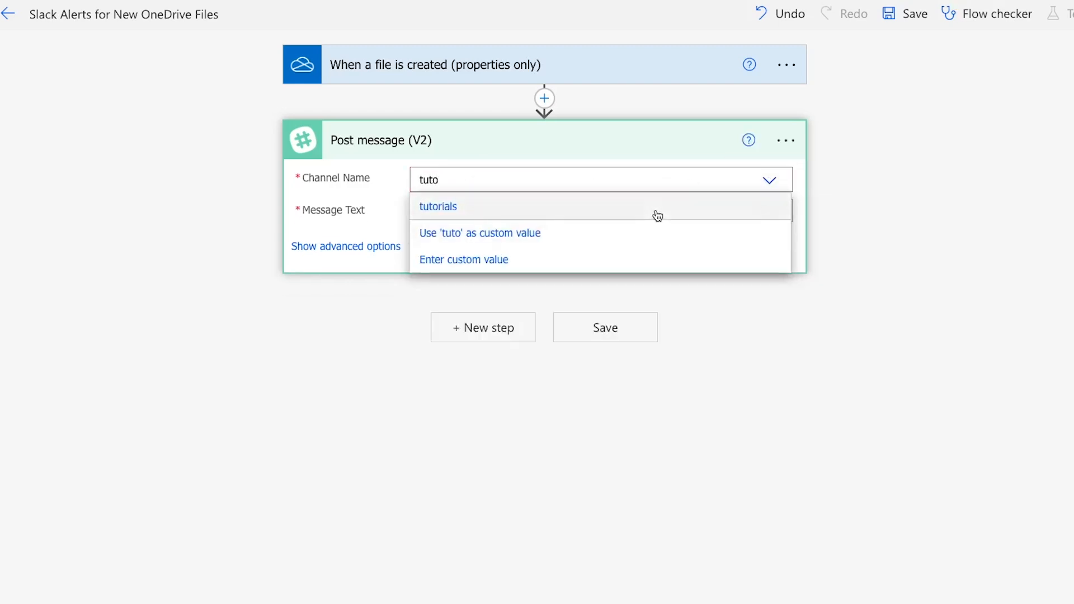
click(658, 216)
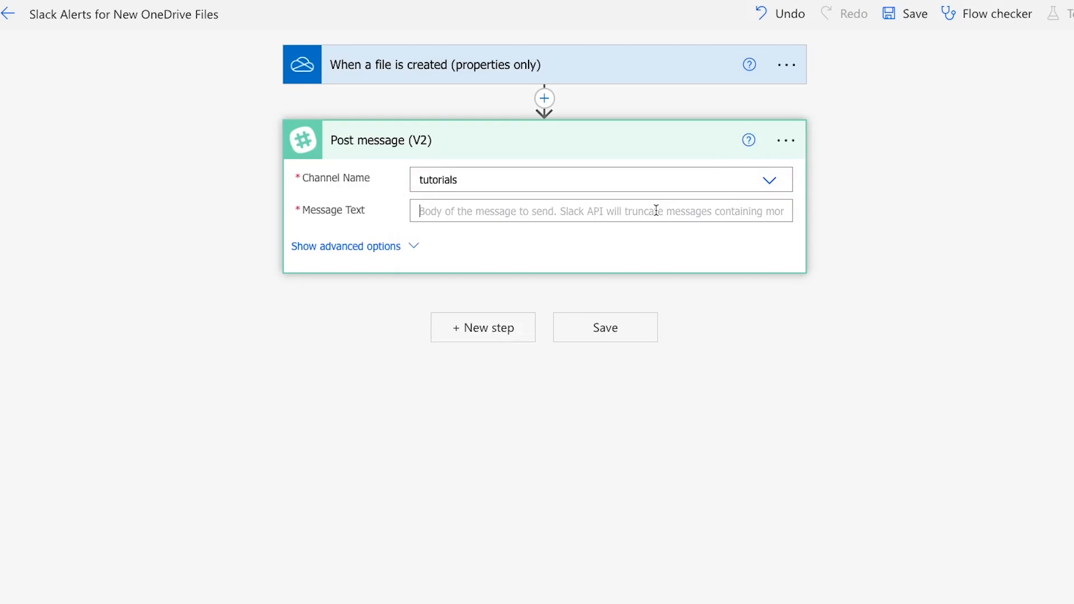
Write the message text "A new file has been added to the Proposals folder! File name:" followed by the trigger's Display name dynamic content.
click(657, 211)
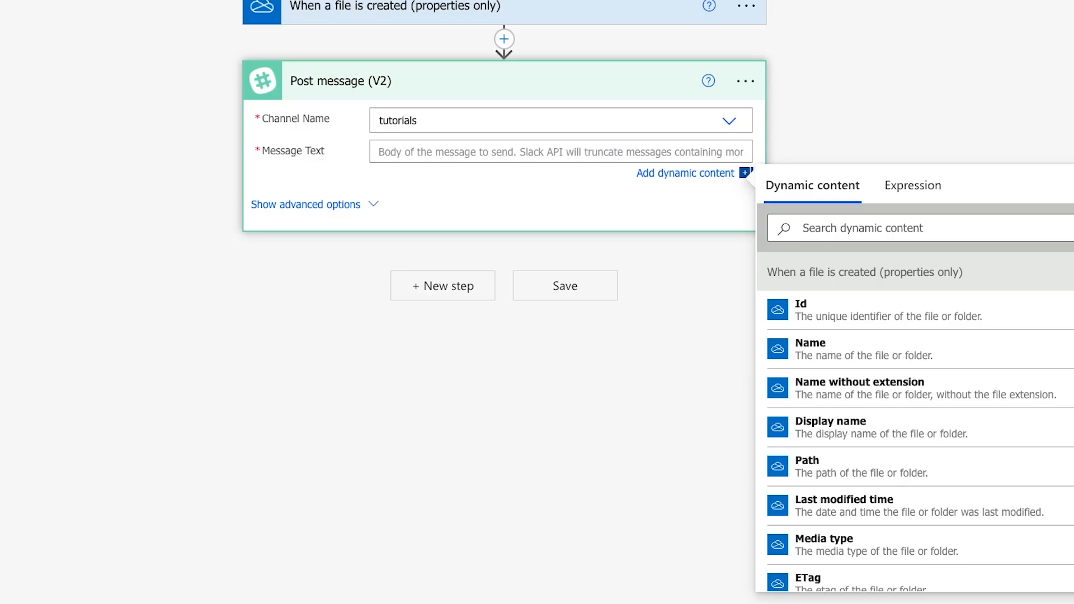
text(A new file h)
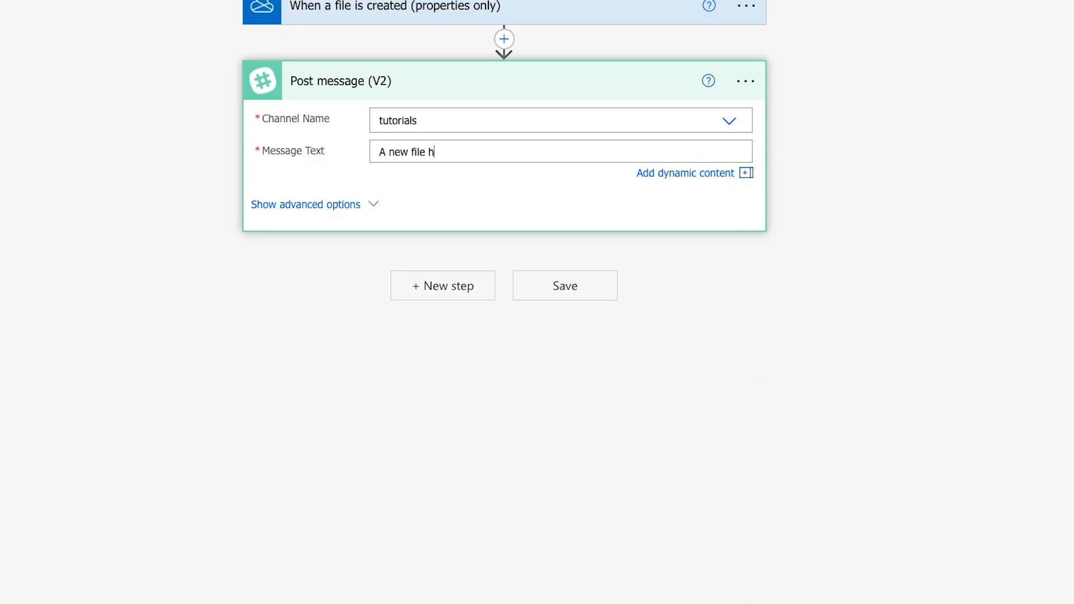
text(as been added to the Proposals folder!)
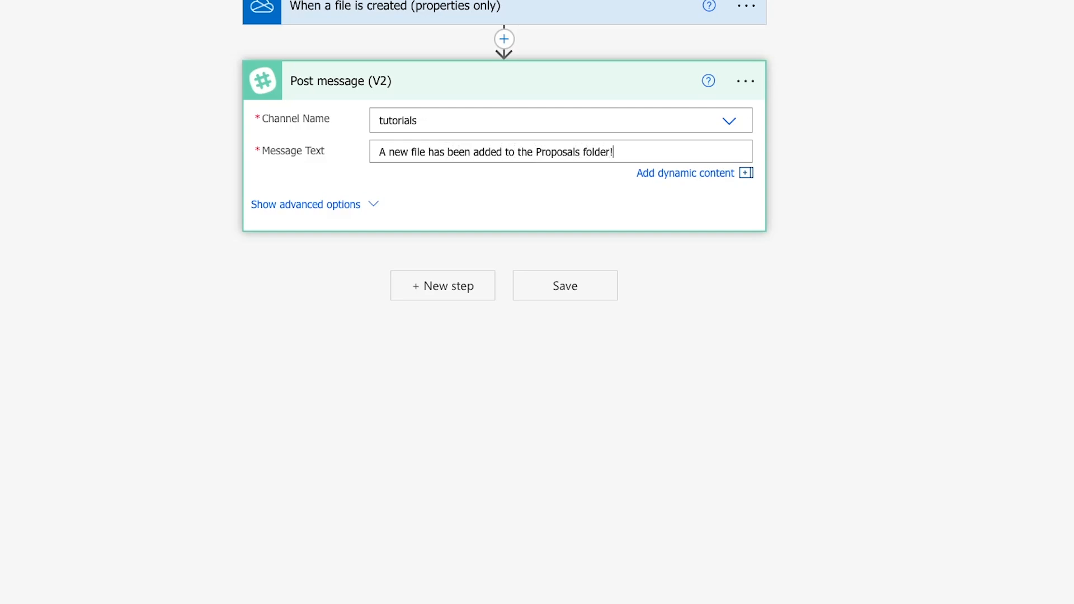
text(  File name:)
click(724, 174)
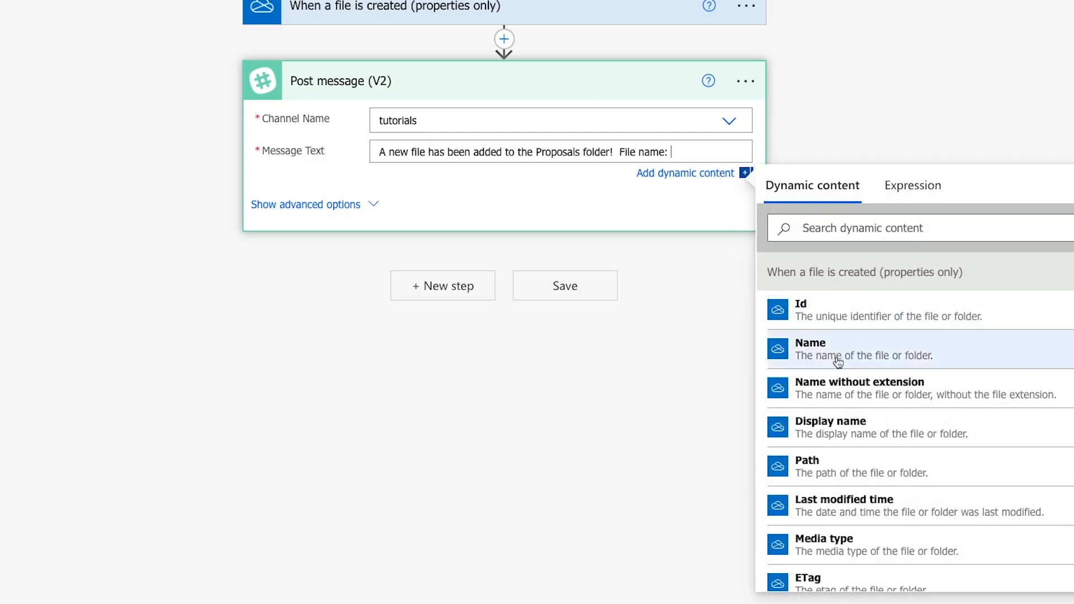
click(868, 437)
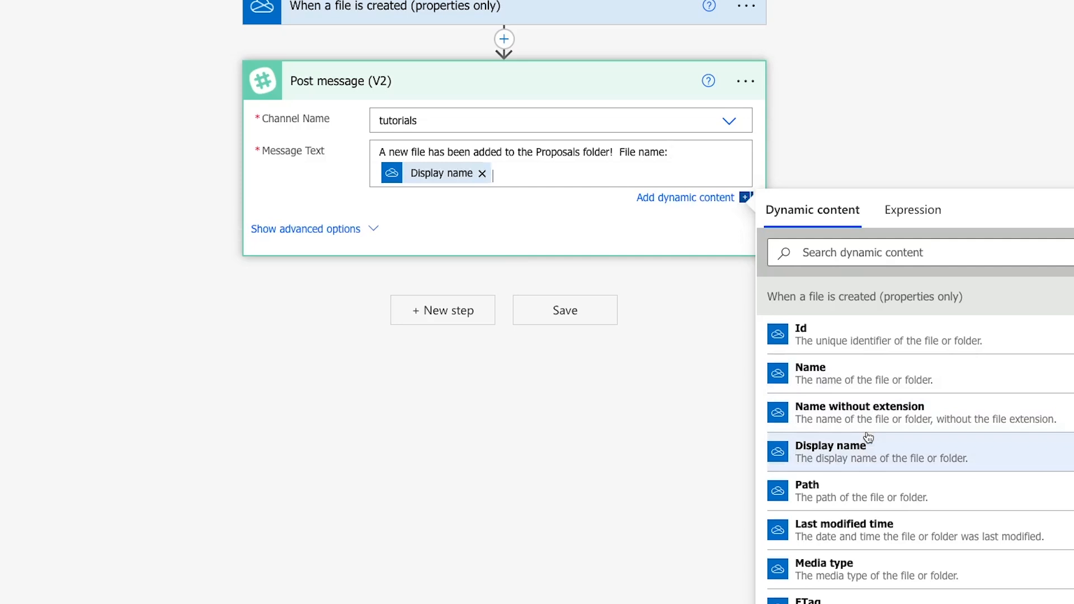
Add a new line reading "File link:" below the Display name in the message text.
key(Return)
text(File link:)
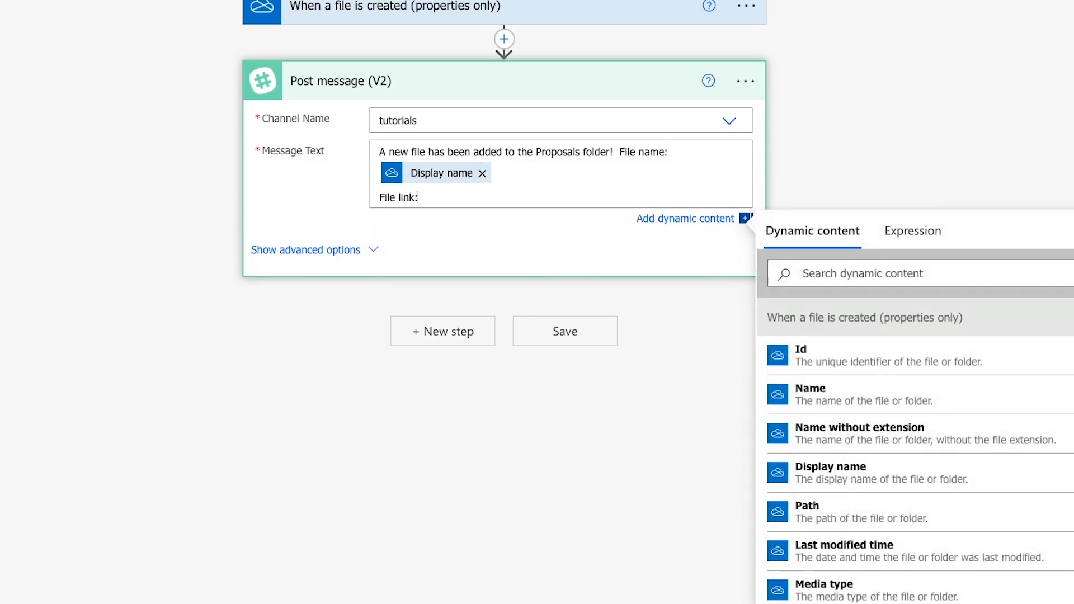
Search the trigger's dynamic content for link and url, clearing each search term.
click(831, 263)
text(link:)
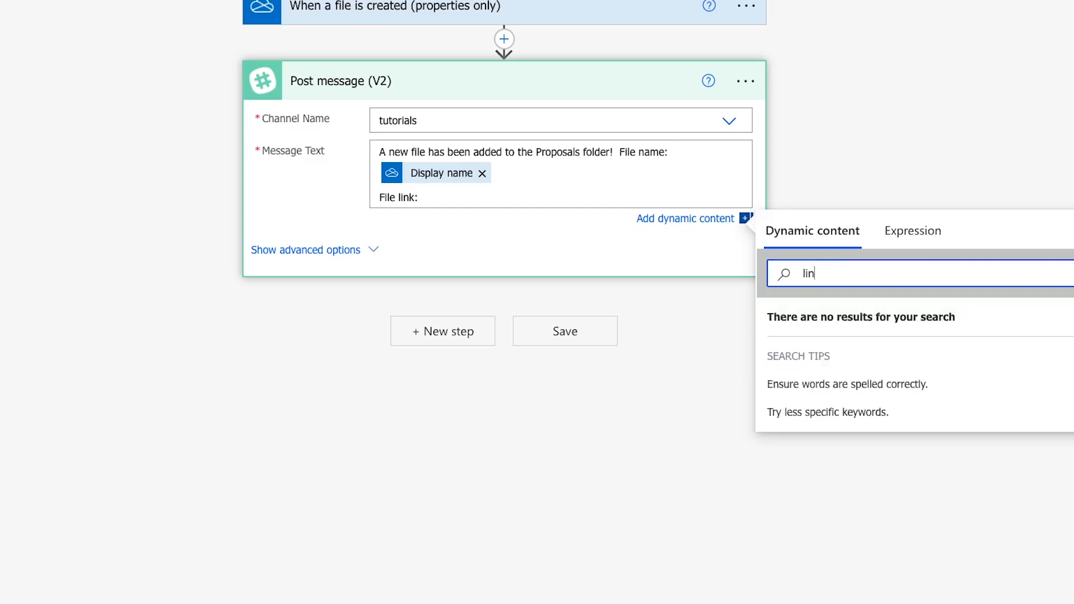
key(BackSpace)
key(BackSpace)
key(BackSpace)
key(BackSpace)
text(url)
key(BackSpace)
key(BackSpace)
key(BackSpace)
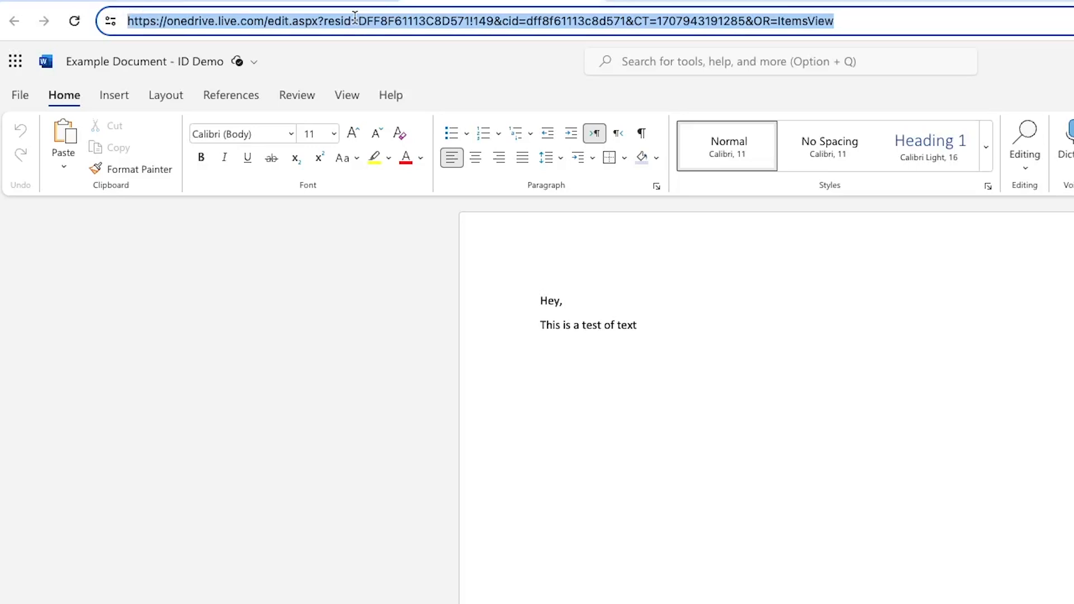
drag(353, 21, 127, 21)
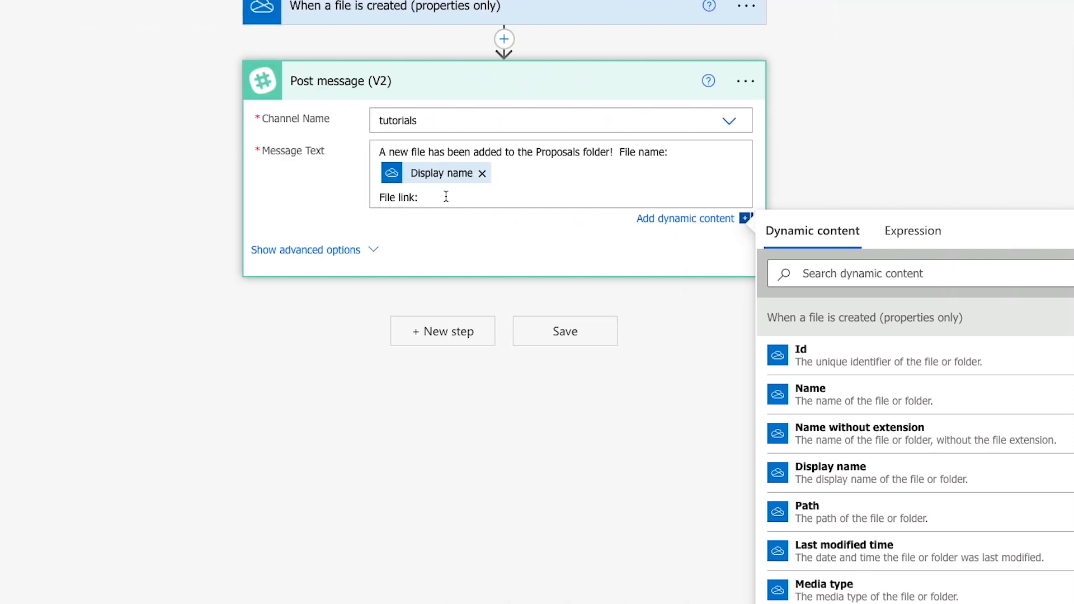
text(https://onedrive.live.com/edit.aspx?resid=)
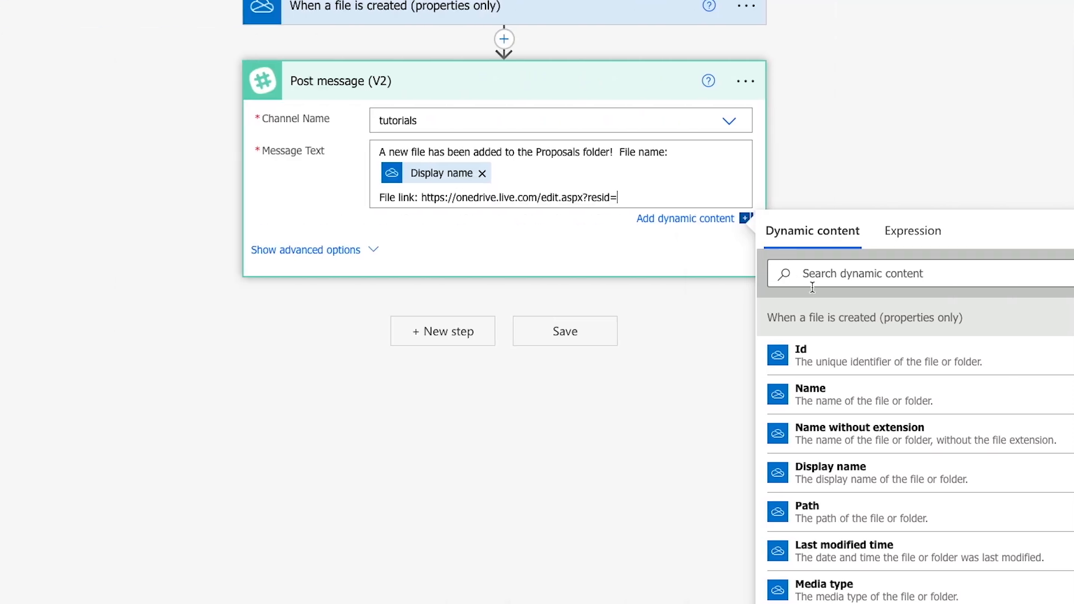
click(811, 365)
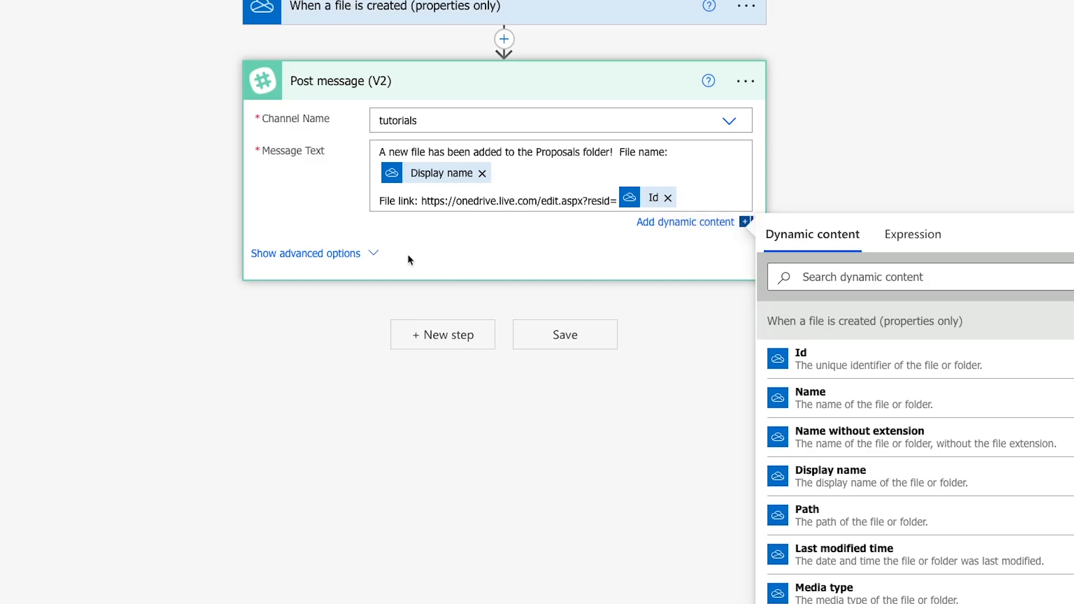
Show the Post message action's advanced options and set the Bot Name to "OneDrive Bot".
click(373, 255)
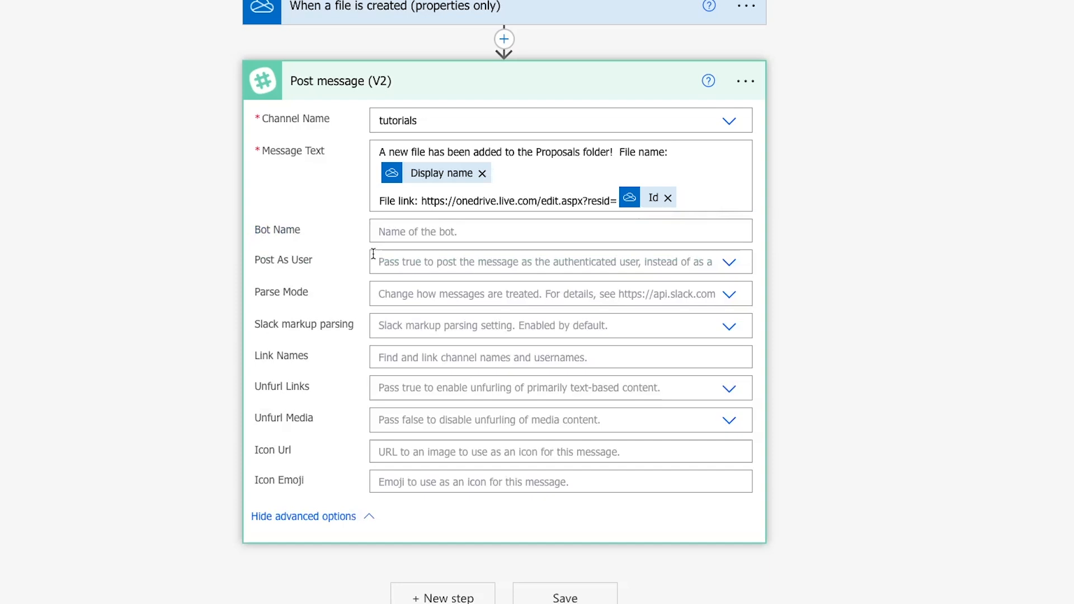
click(381, 231)
text(One)
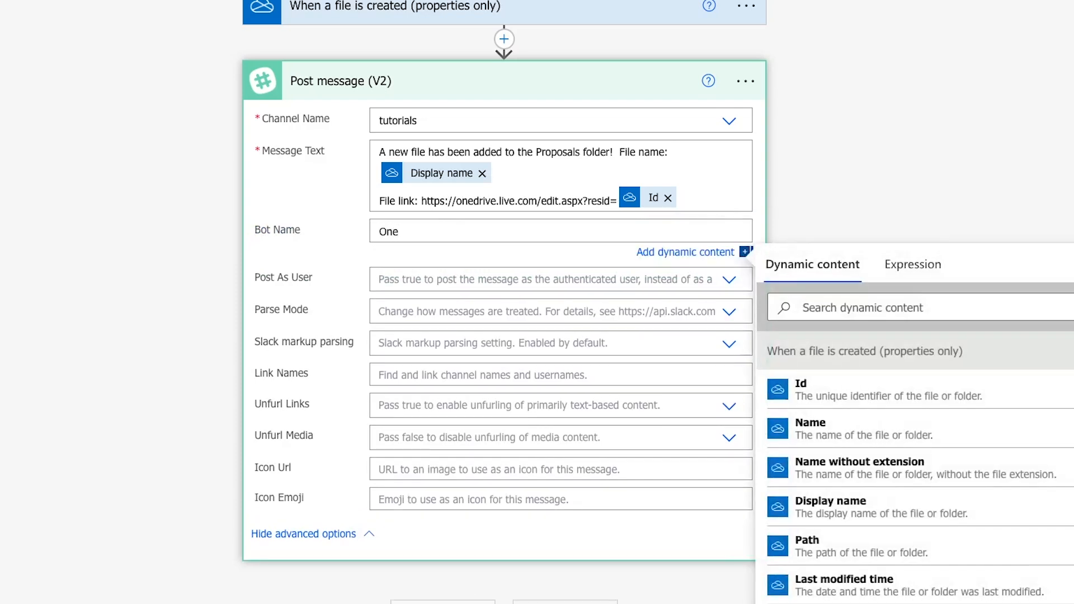
text(Drive Bot)
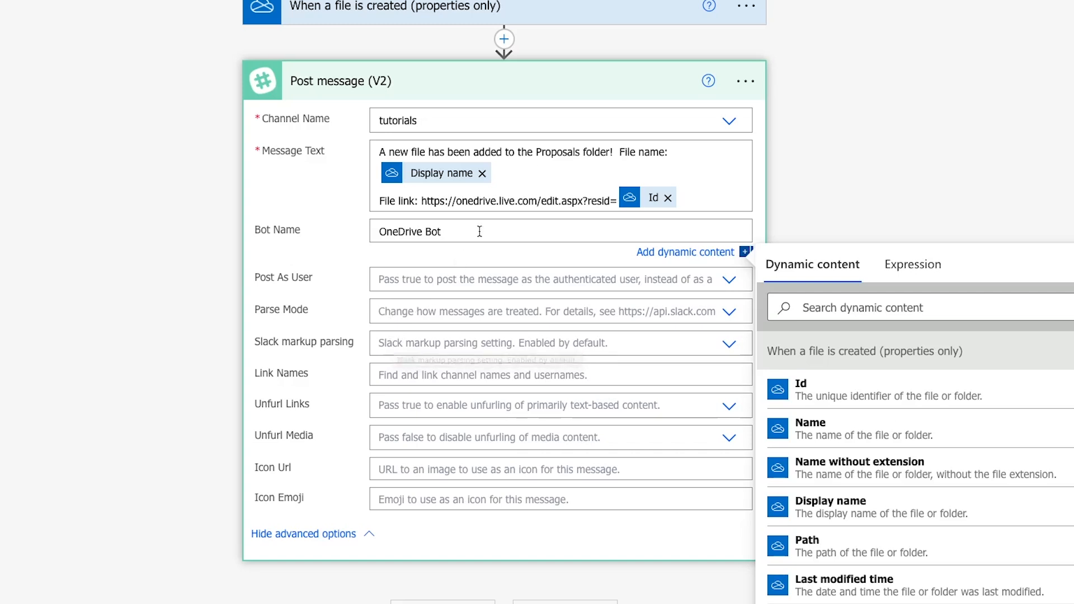
Enclose the Display name dynamic content in the message text in asterisks.
click(511, 177)
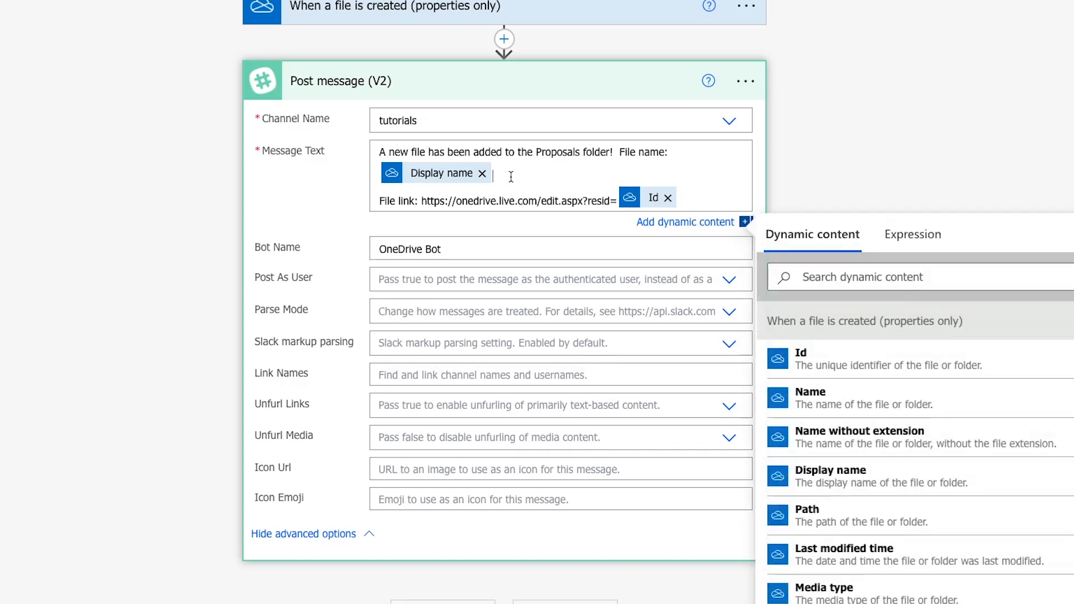
click(691, 152)
text(*)
Set both Unfurl Links and Unfurl Media to No for the Slack message.
click(411, 403)
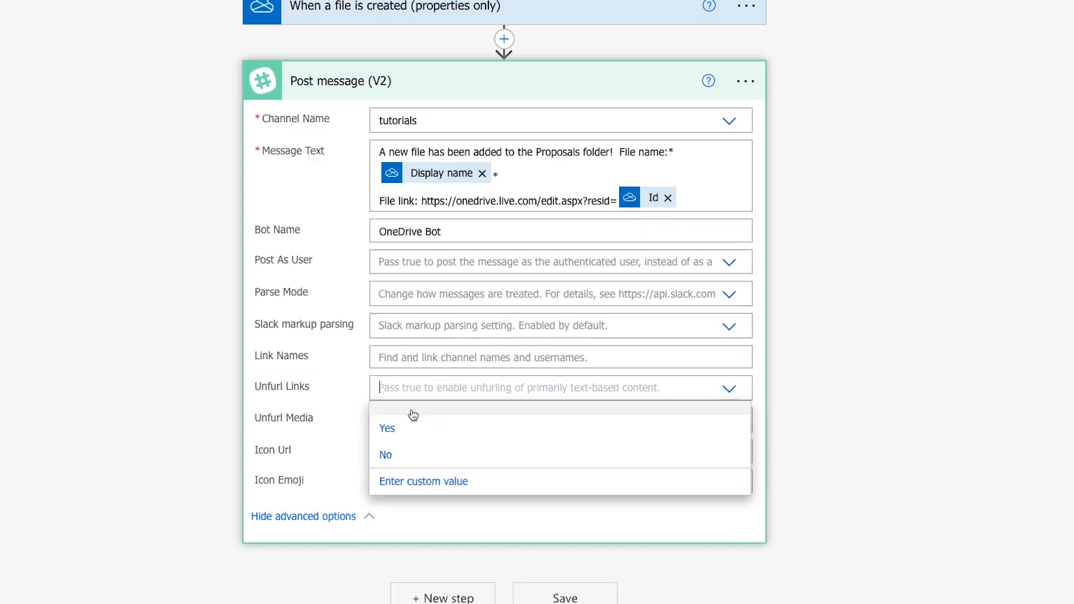
click(411, 453)
click(411, 419)
click(406, 482)
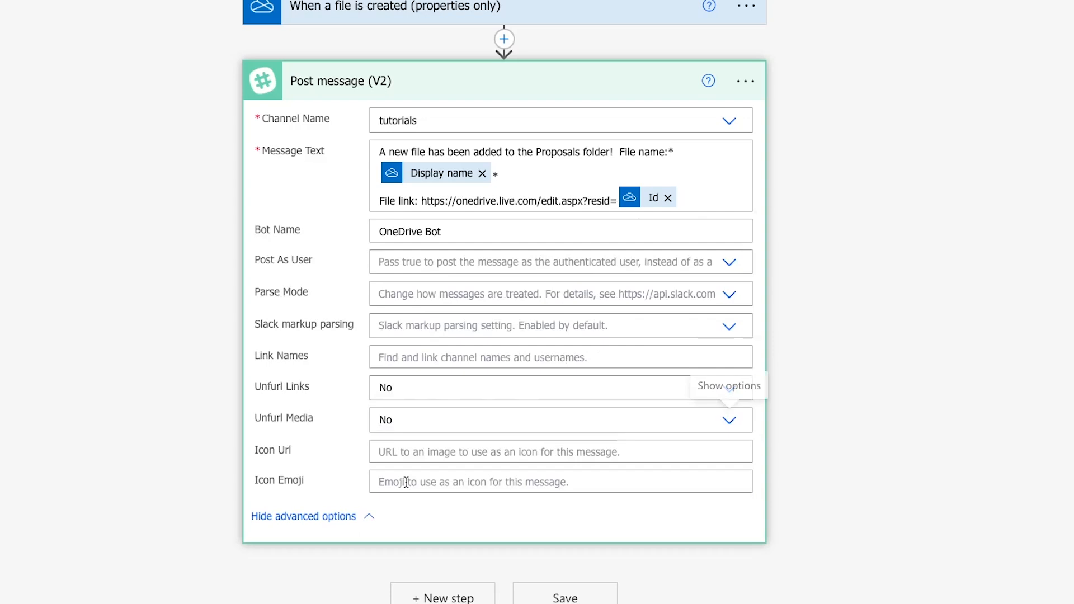
Set the Icon Emoji to ":file_folder:" and save the flow.
click(406, 482)
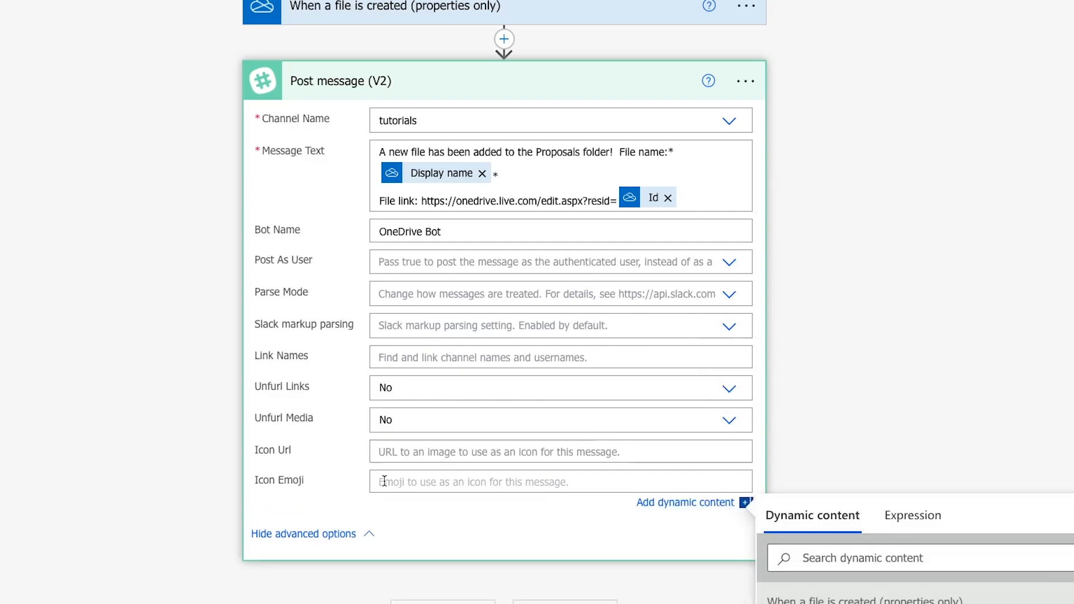
text(:file_folder)
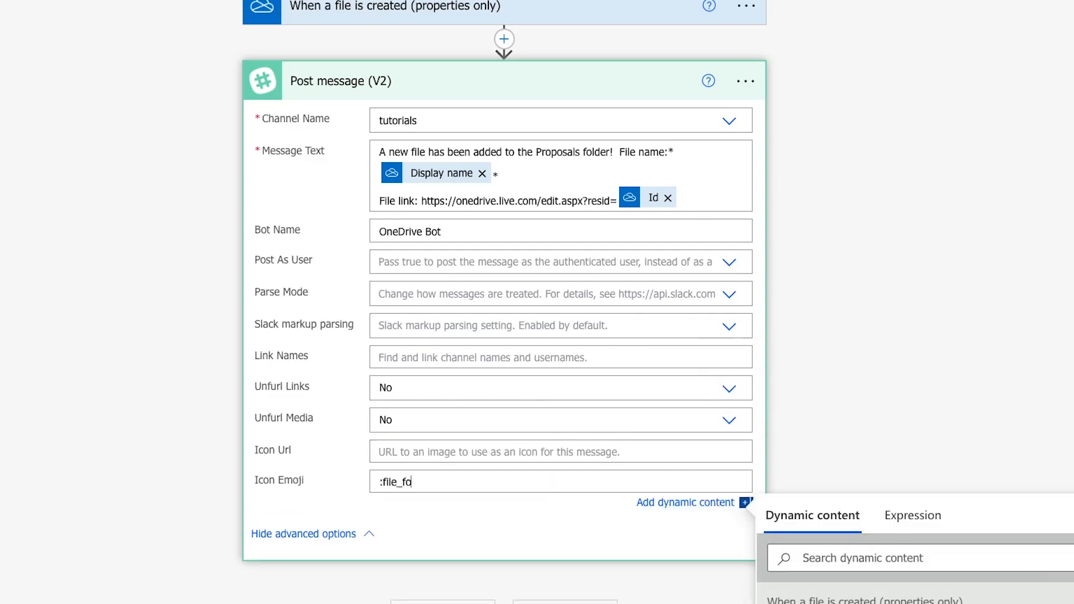
text(:)
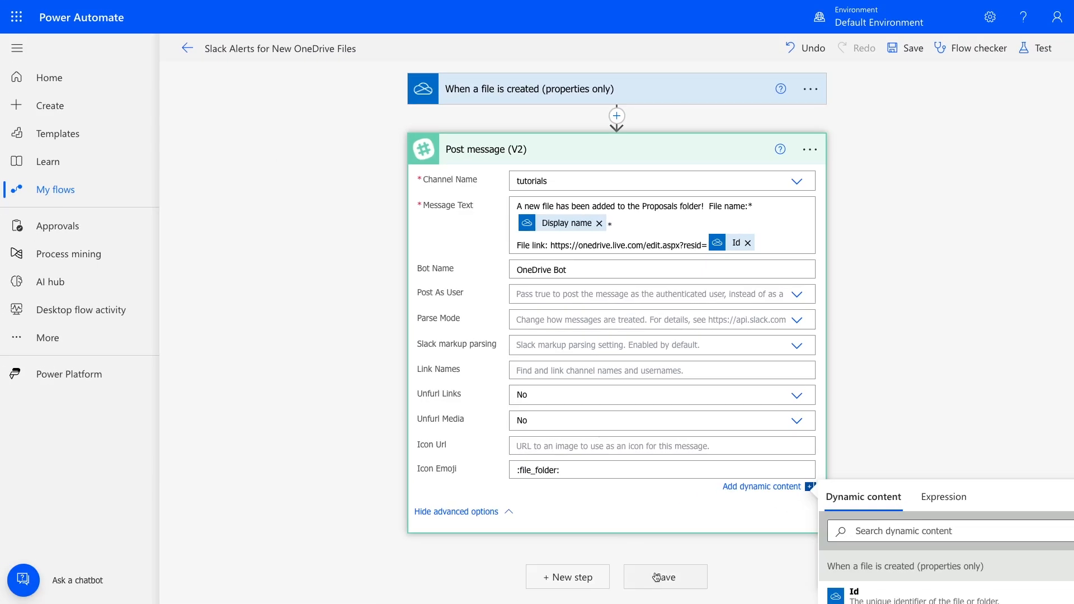
click(656, 578)
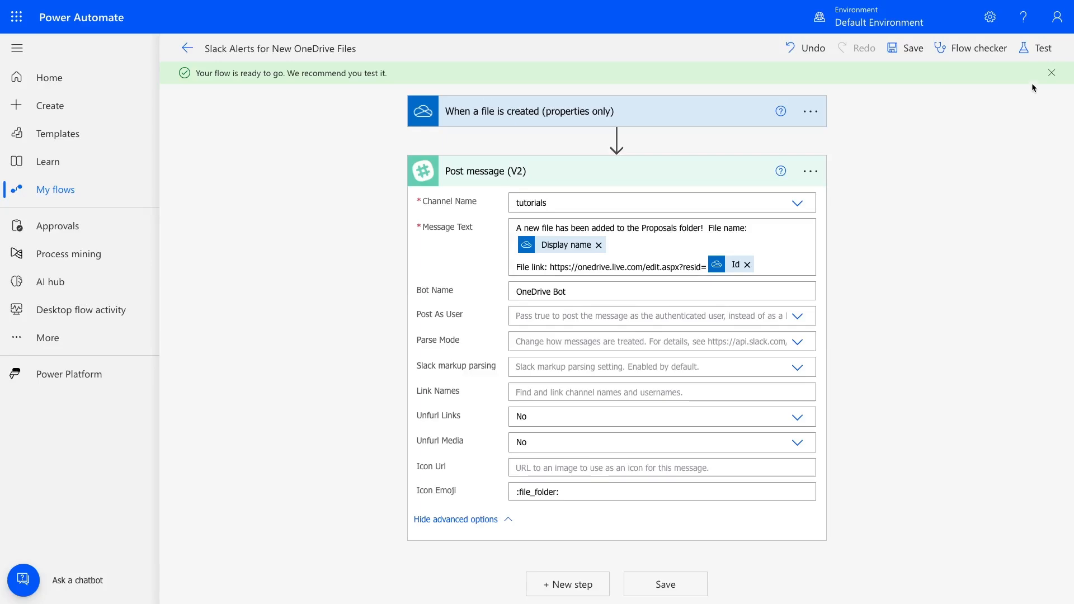
Start a manual test of the flow.
click(1033, 50)
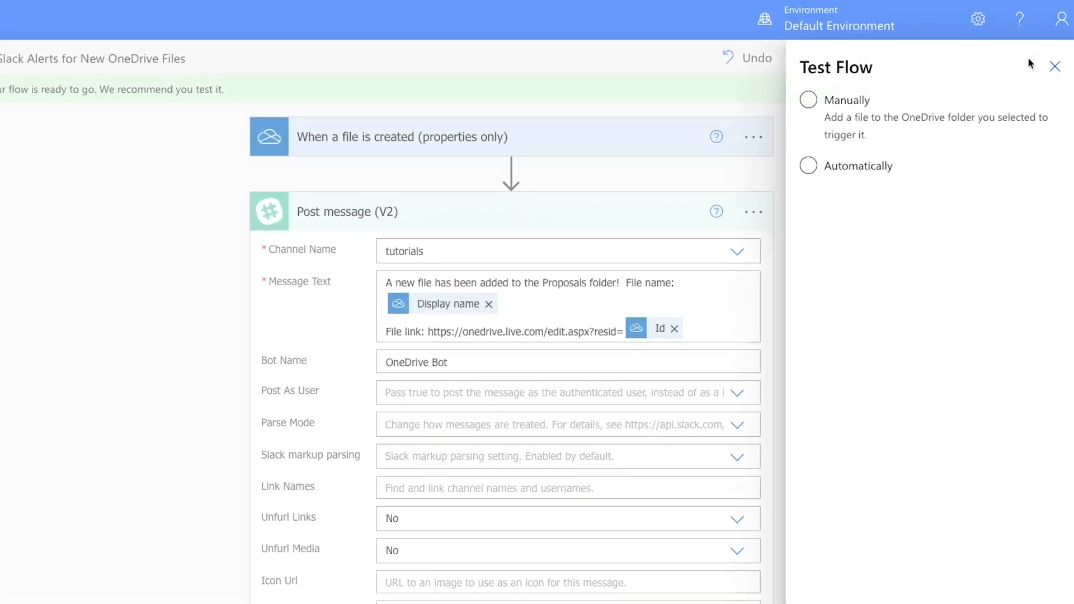
click(832, 111)
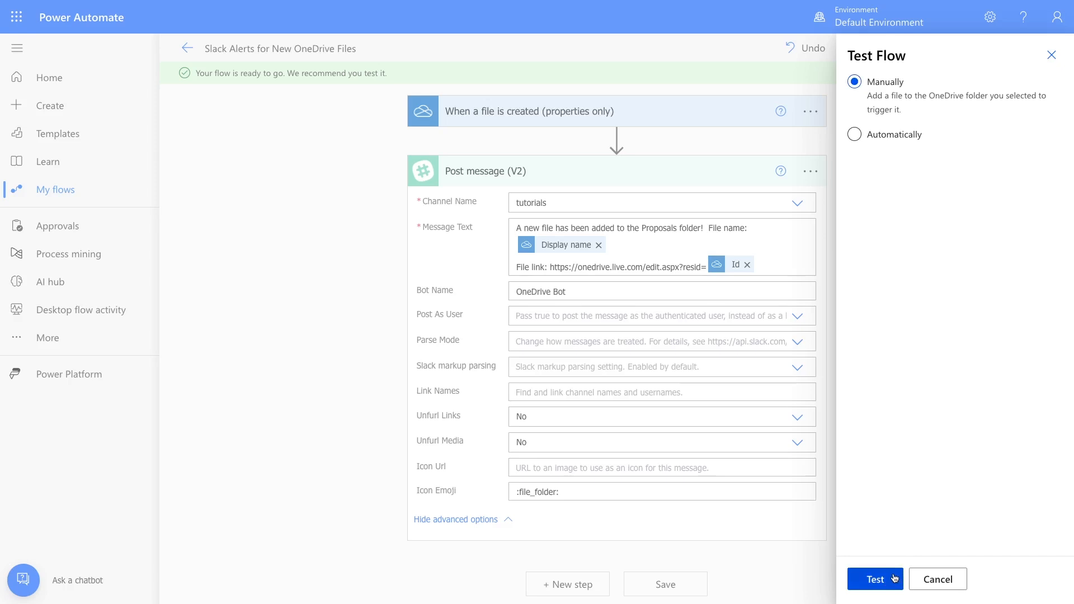
click(894, 578)
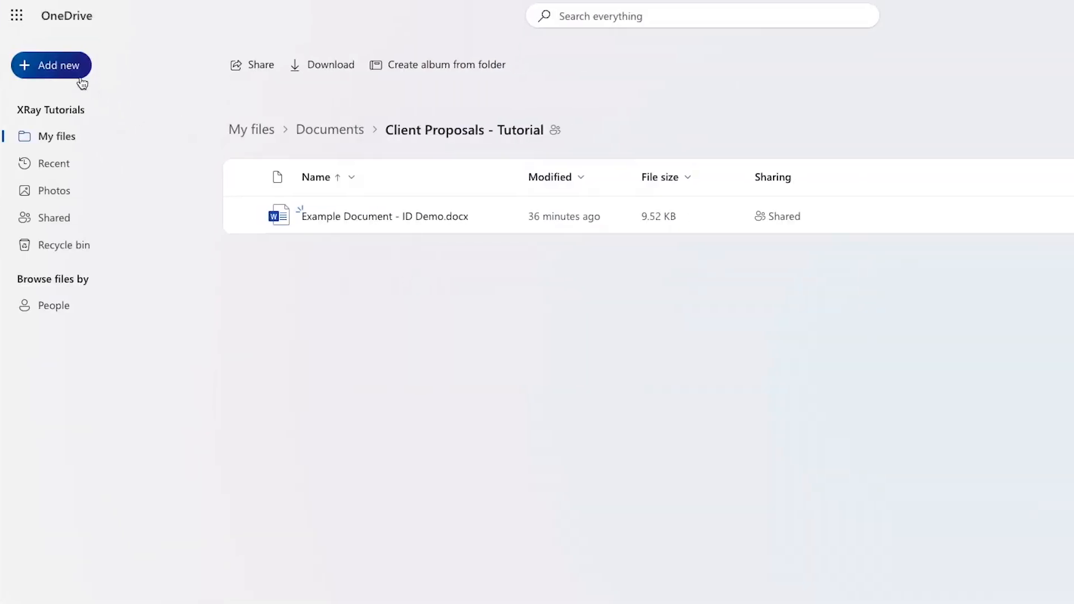
Switch to OneDrive, create a Word document in the Client Proposals - Tutorial folder, and open its file link from the bot's Slack message.
click(81, 77)
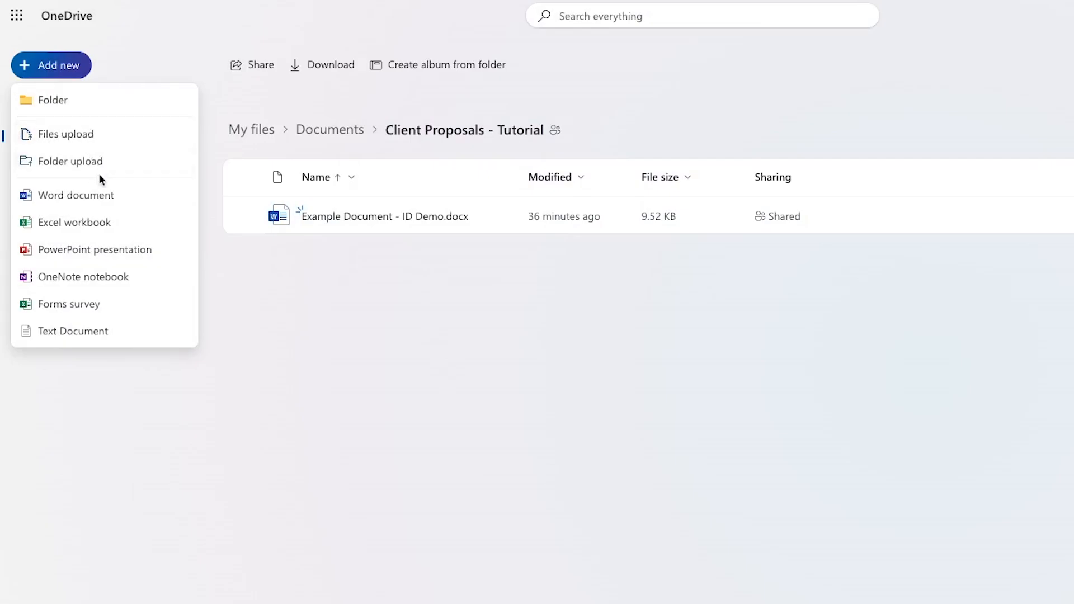
click(99, 192)
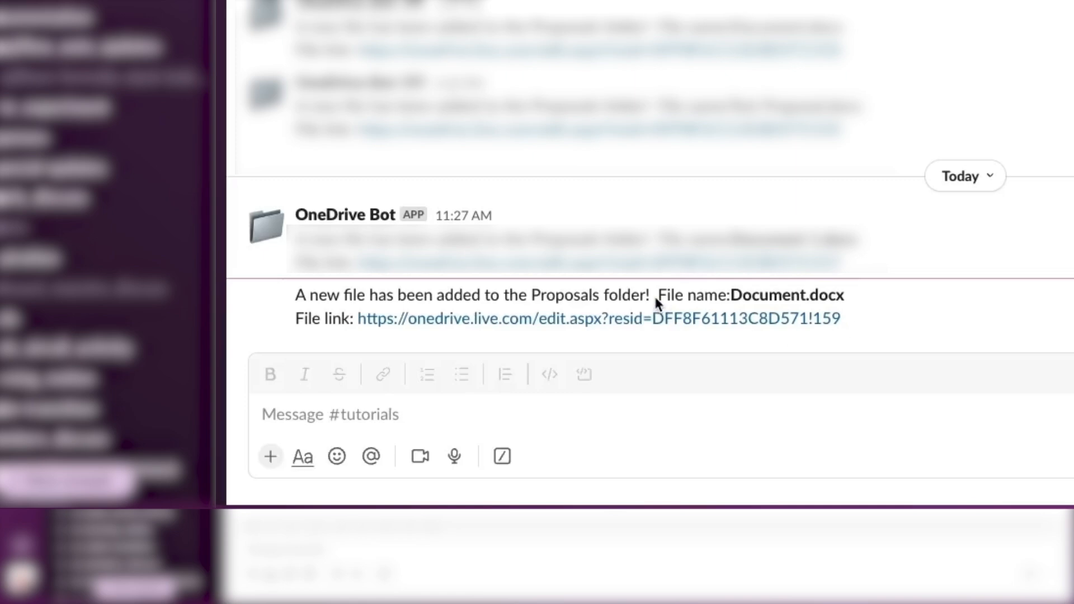
click(631, 319)
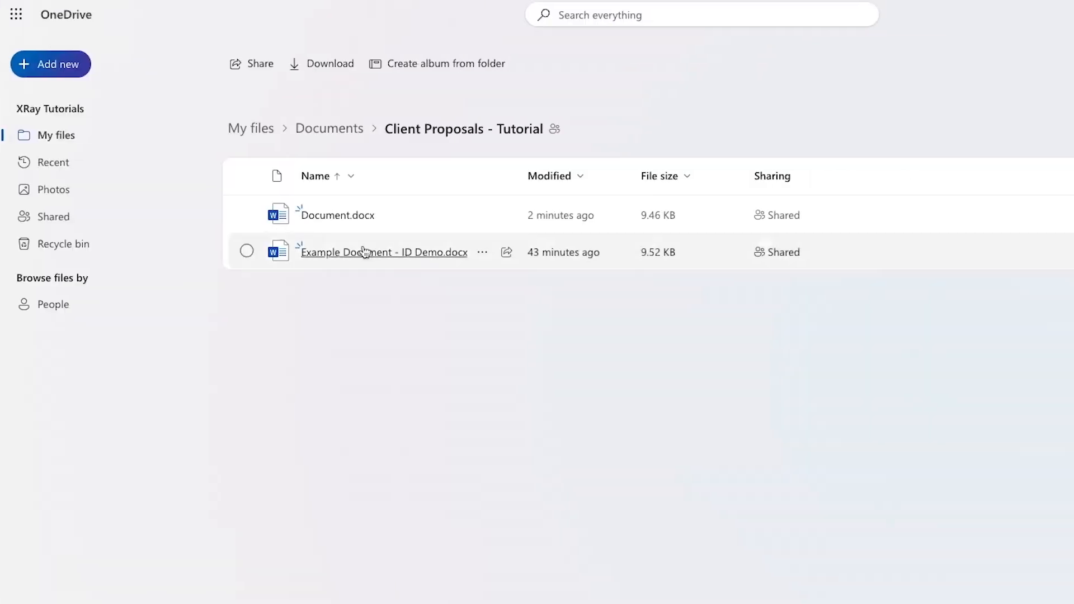
Create another Word document in the Client Proposals - Tutorial folder in OneDrive and name it "Test Proposal".
click(67, 67)
click(61, 193)
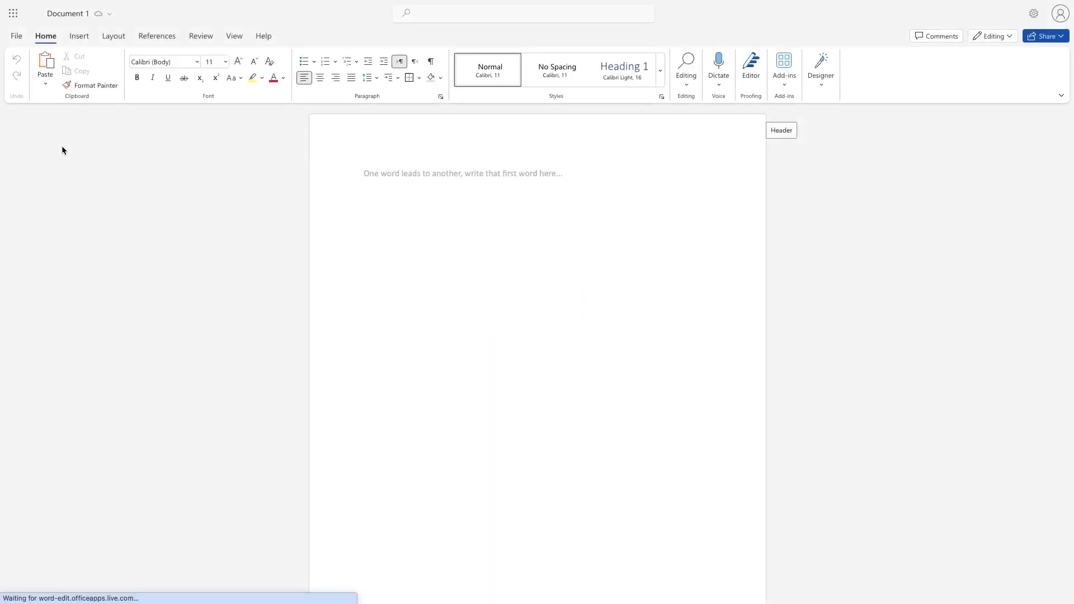
click(74, 13)
text(T)
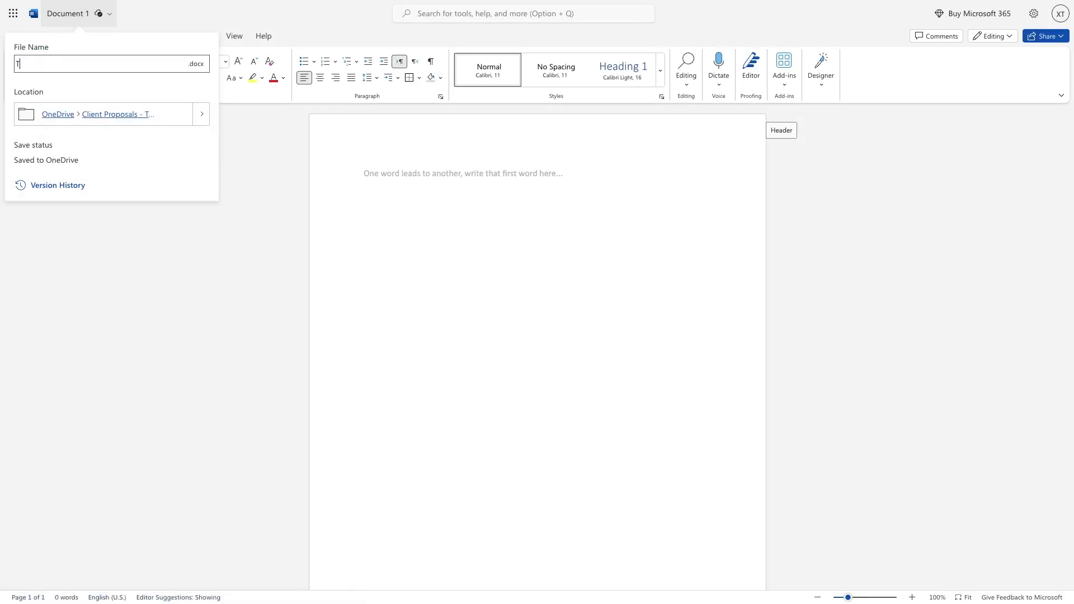
text(est Proposal)
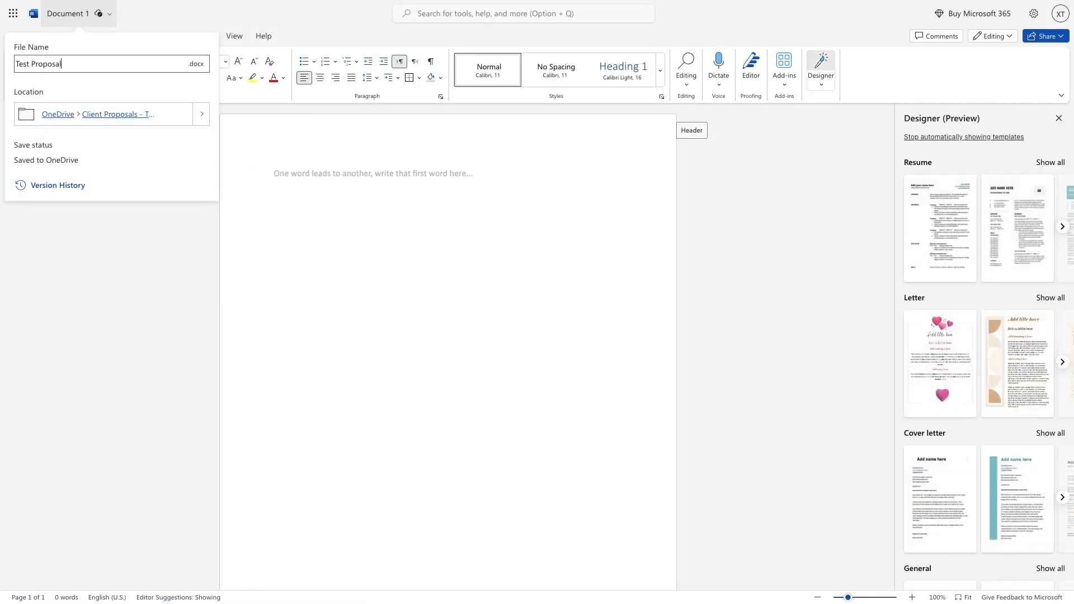
Write "A Test Proposal for the Power Automate Live Test" in the document body.
click(300, 161)
text(A Test )
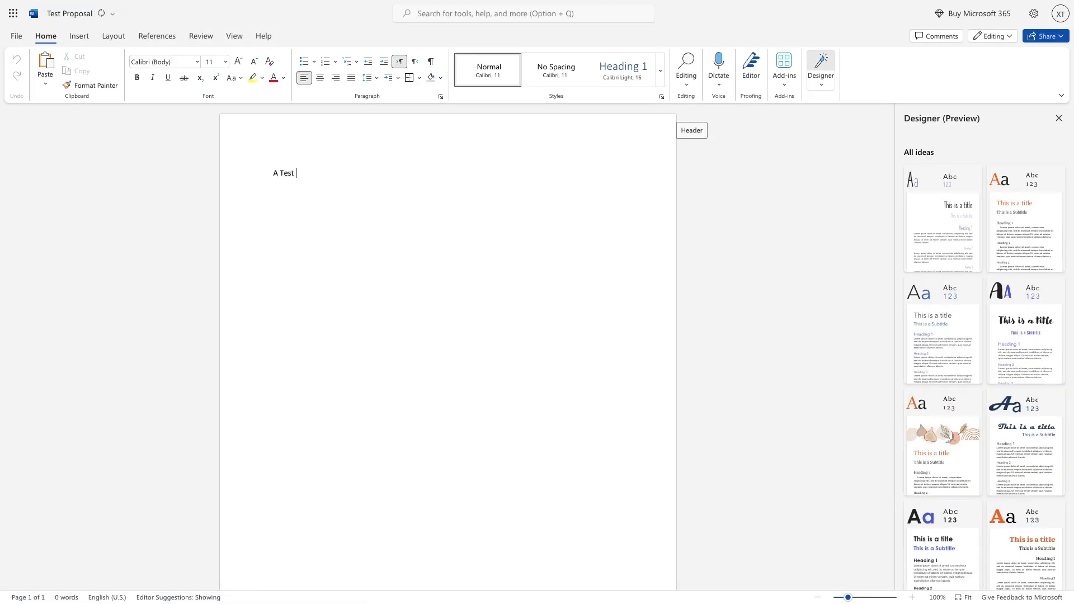
text(Proposal for the Power Automate Live)
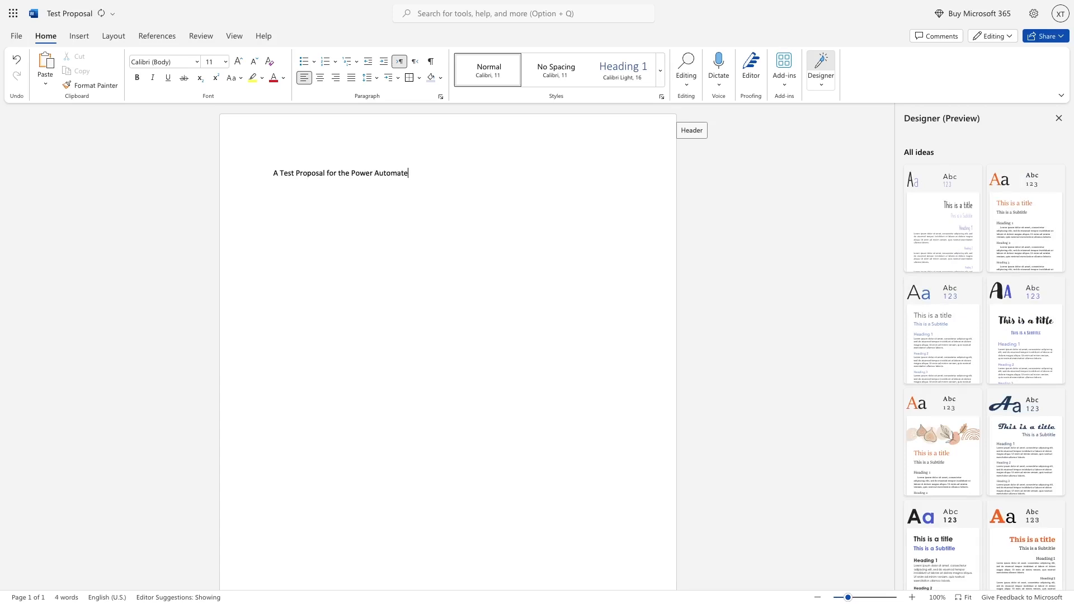
text( Test)
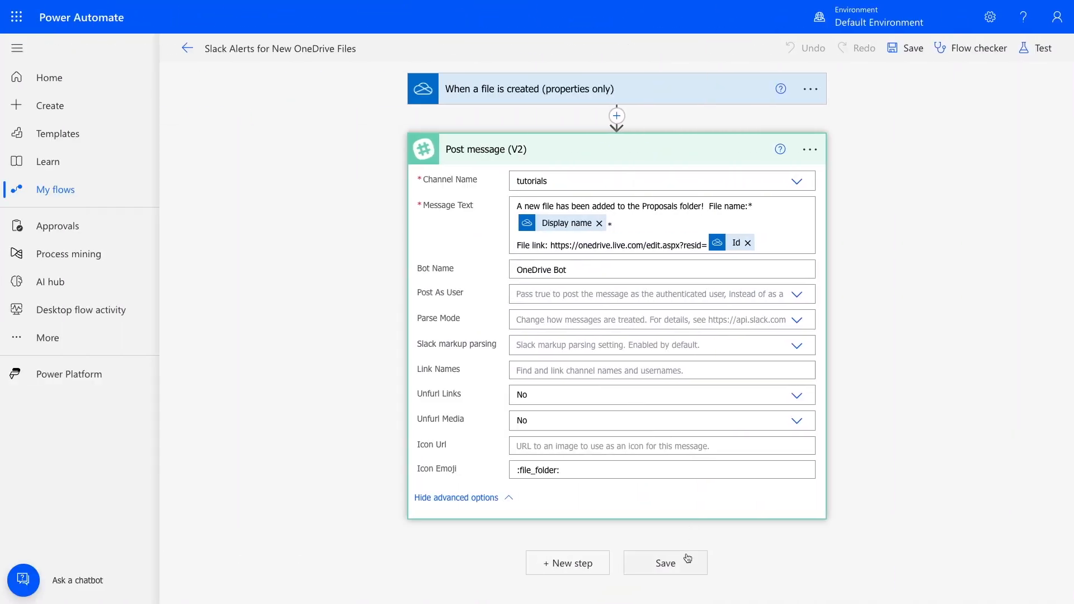
Switch back to Power Automate, leave the flow editor and reopen the "Slack Alerts for New OneDrive Files" flow for editing from the flow list.
click(688, 558)
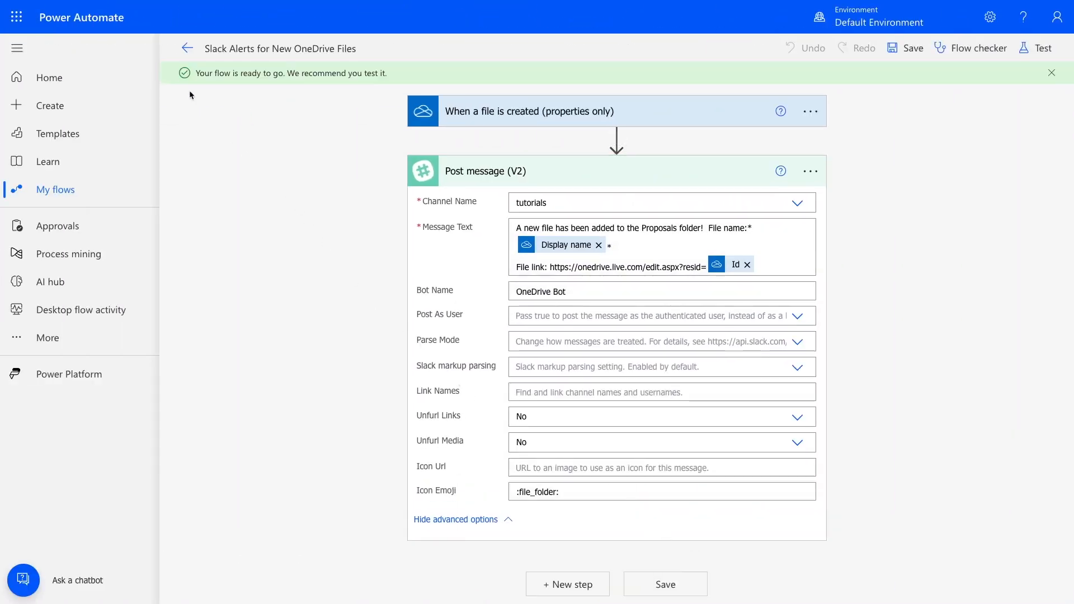
click(186, 49)
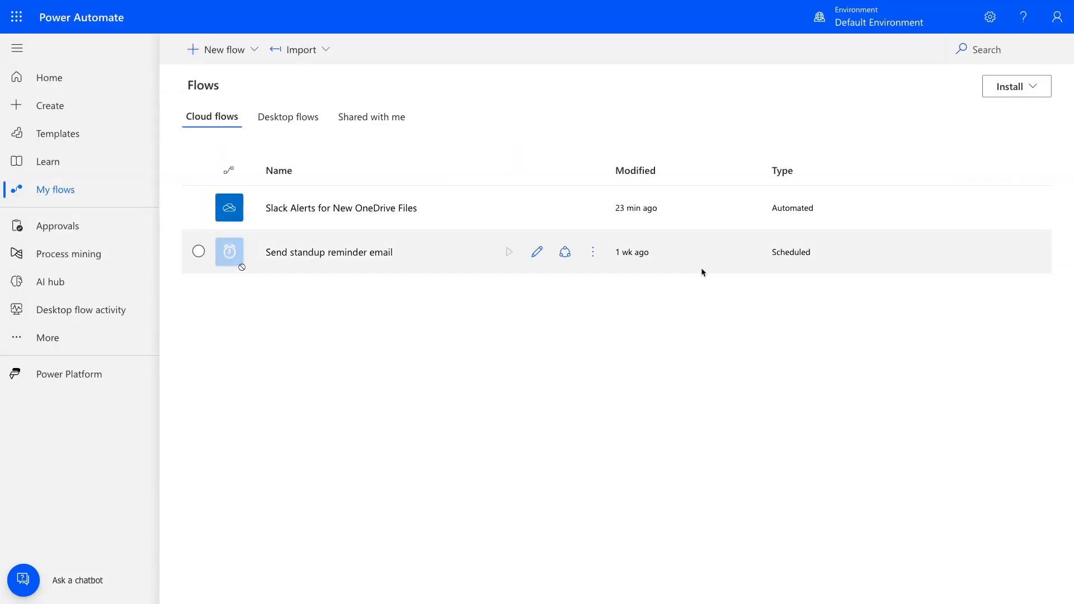
click(536, 209)
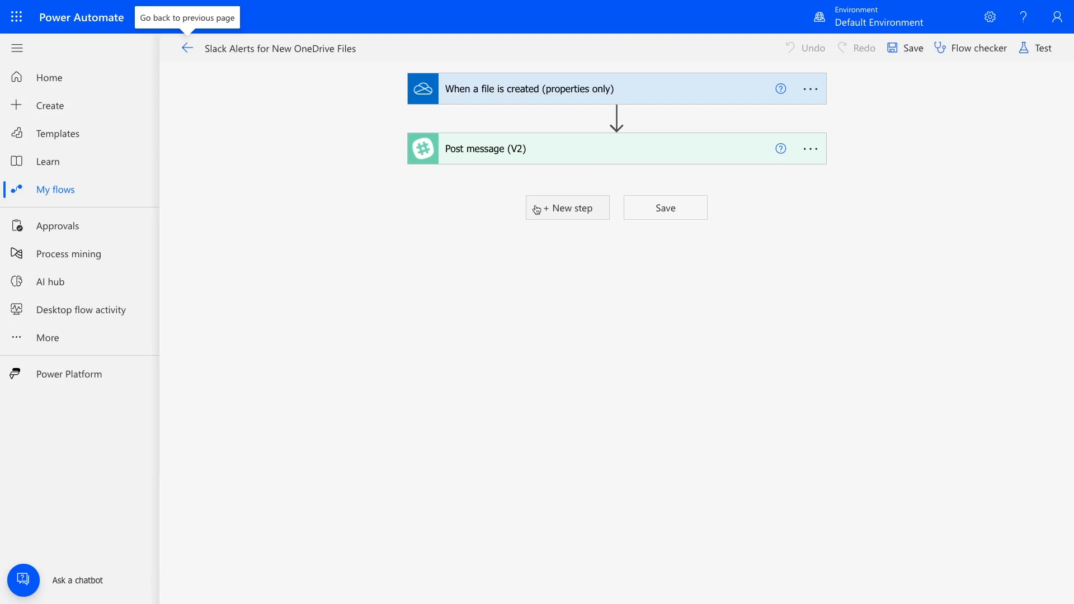
Add a new step after Post message by searching for "Notifications" and choosing the "Send me an email notification" action.
click(582, 211)
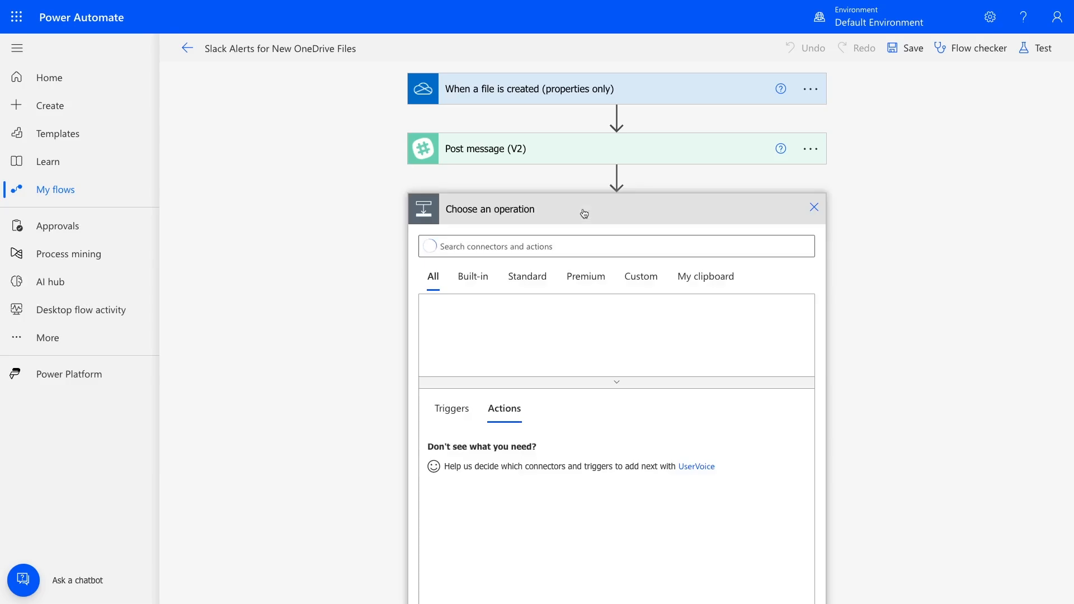
text(Notifications)
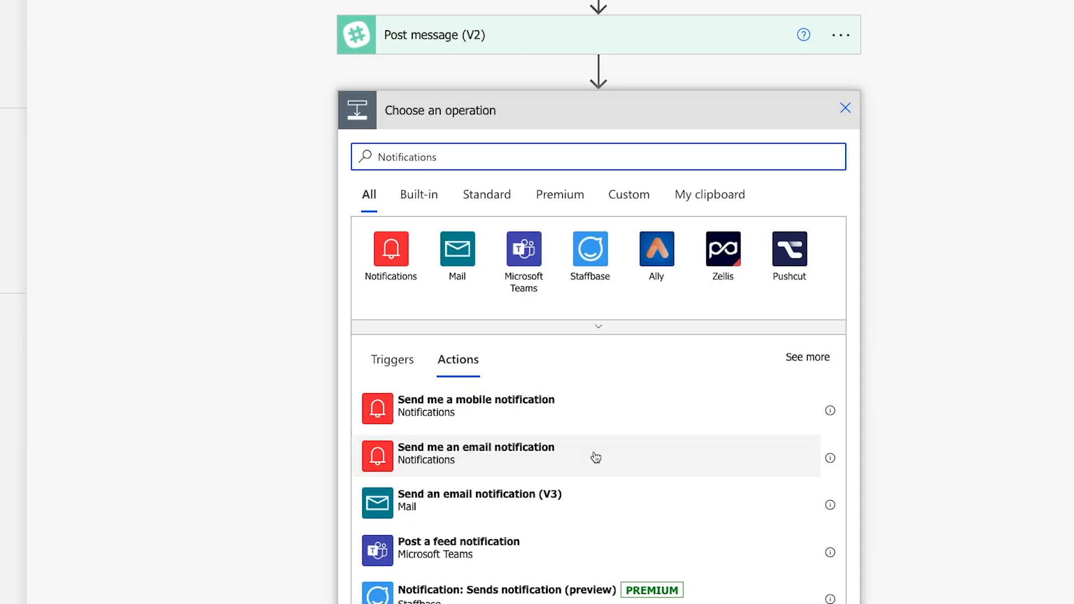
click(596, 457)
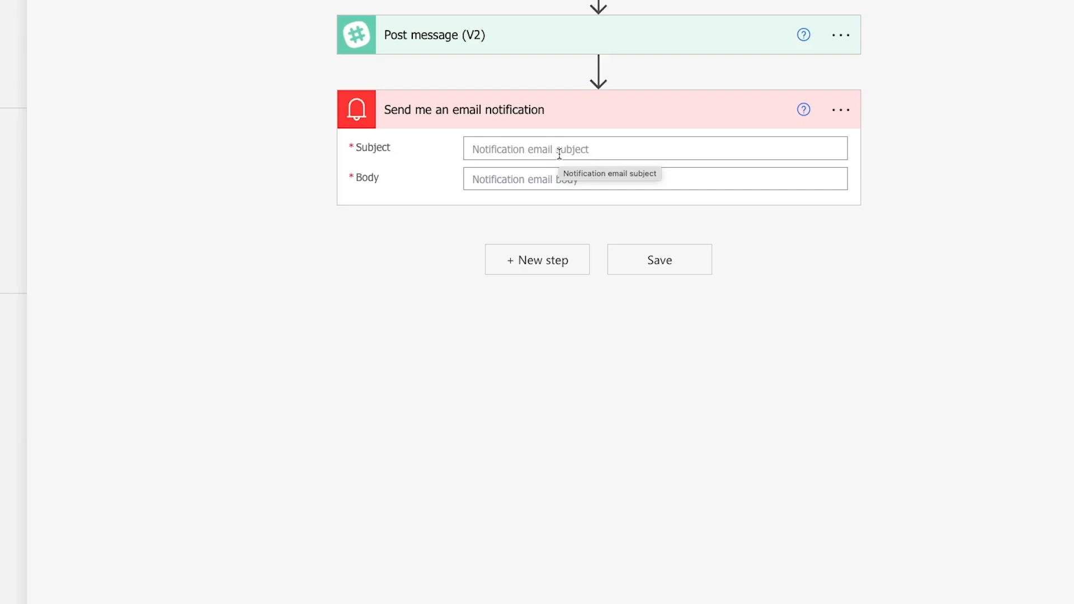
Configure the email notification to run only after Post message has failed or has timed out.
click(846, 111)
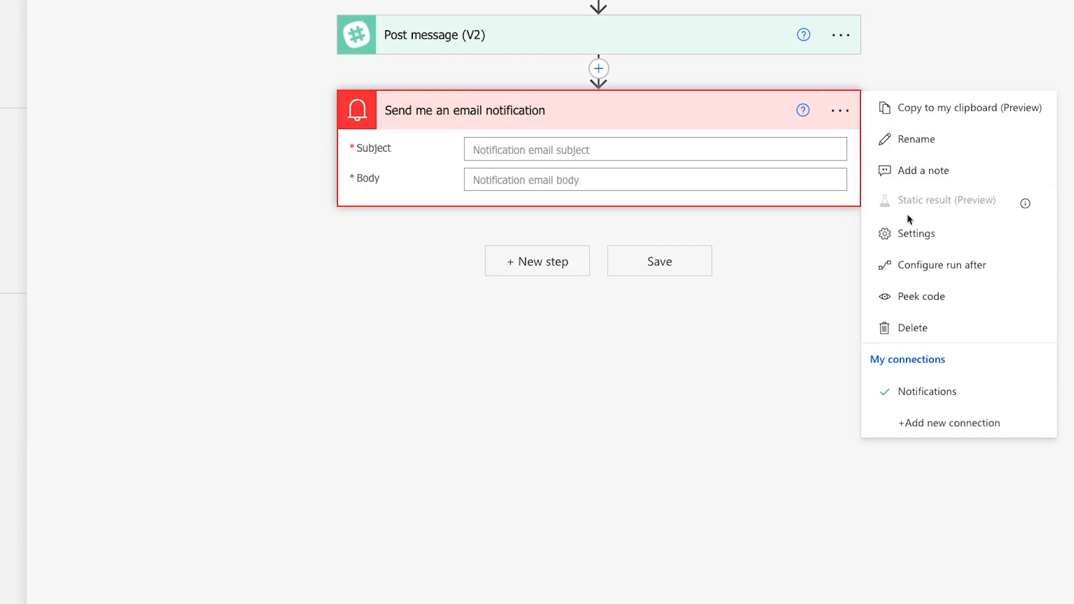
click(923, 266)
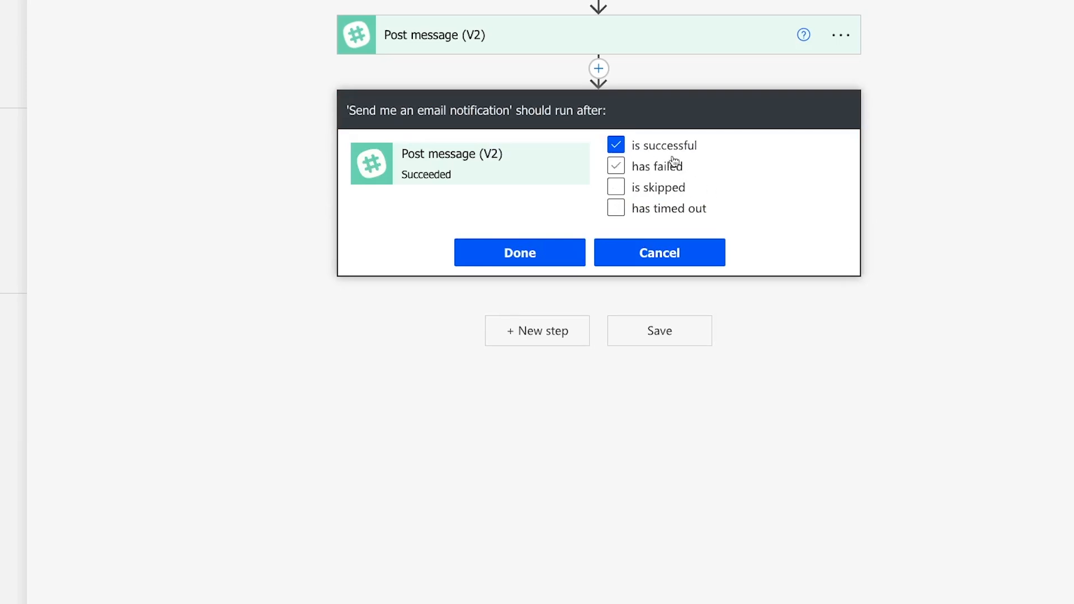
click(651, 168)
click(617, 209)
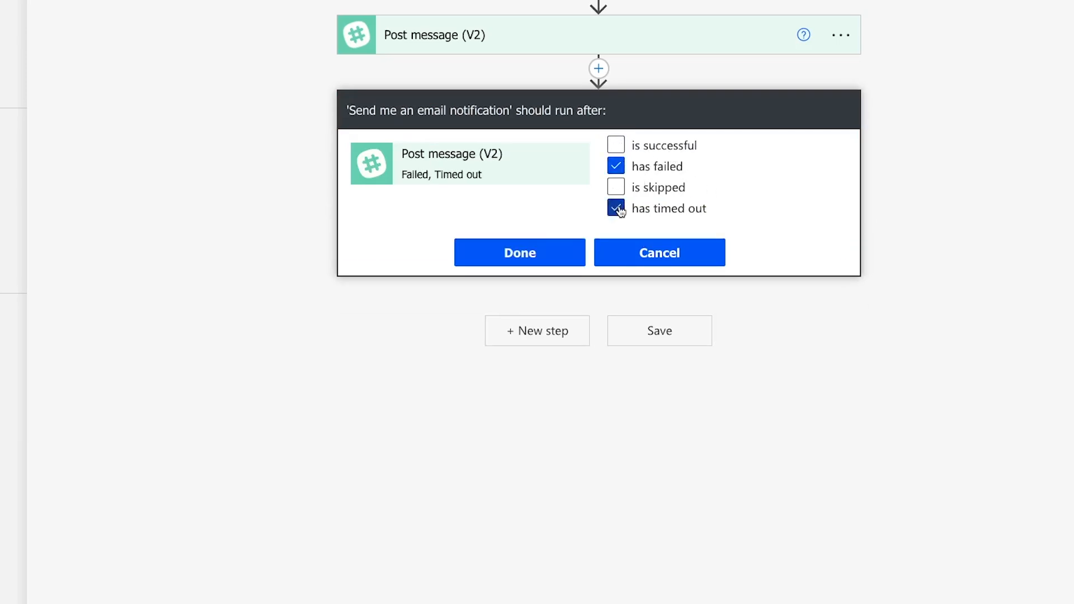
click(568, 249)
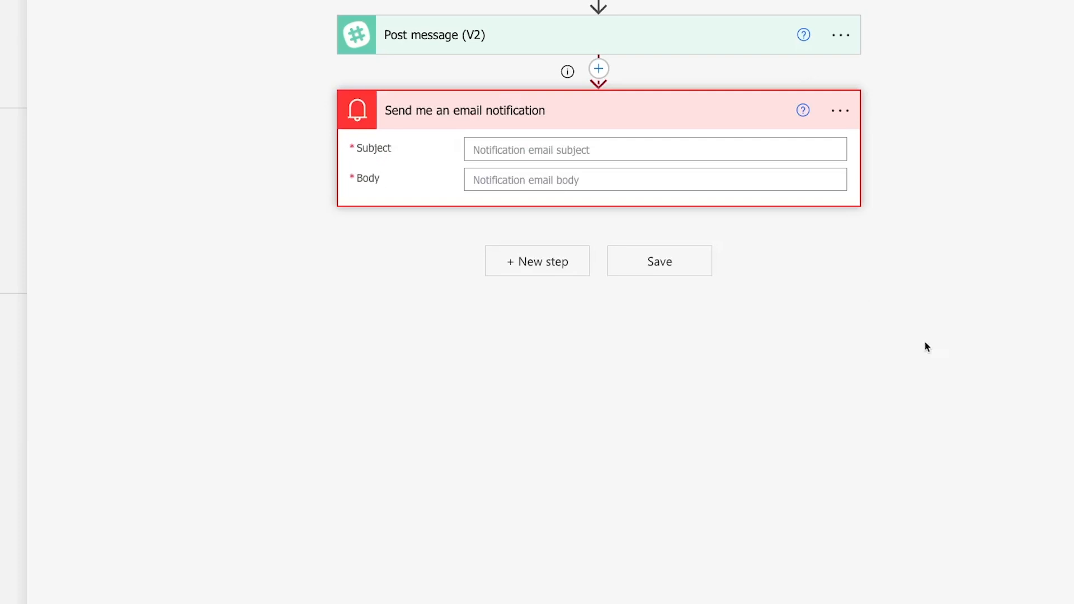
Set the notification's subject to "Your "Slack Alerts for New OneDrive Files" flow has encountered an error".
click(584, 140)
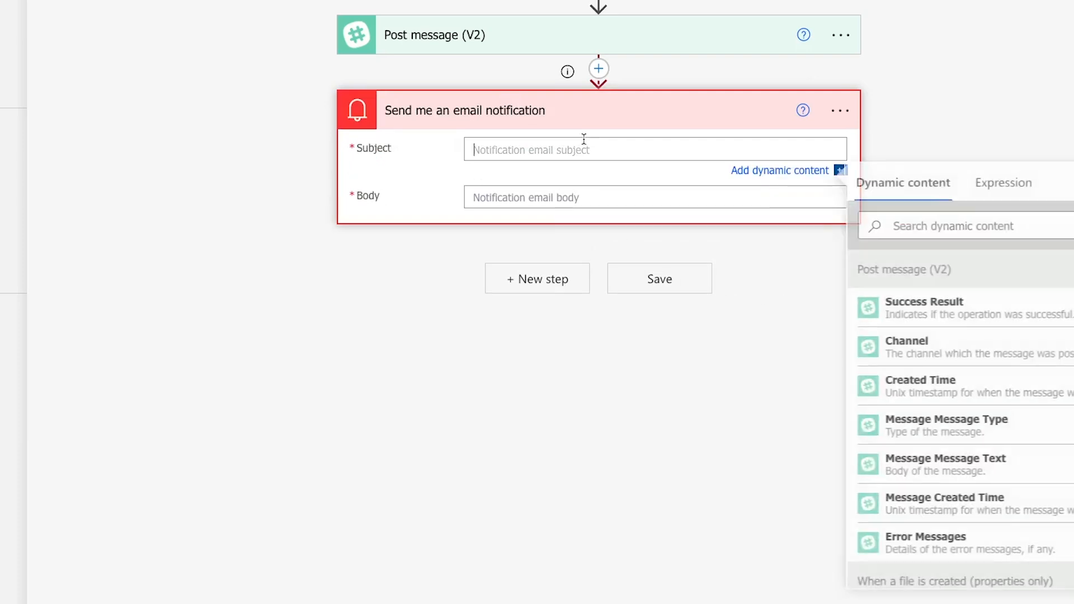
text(Your "Slack )
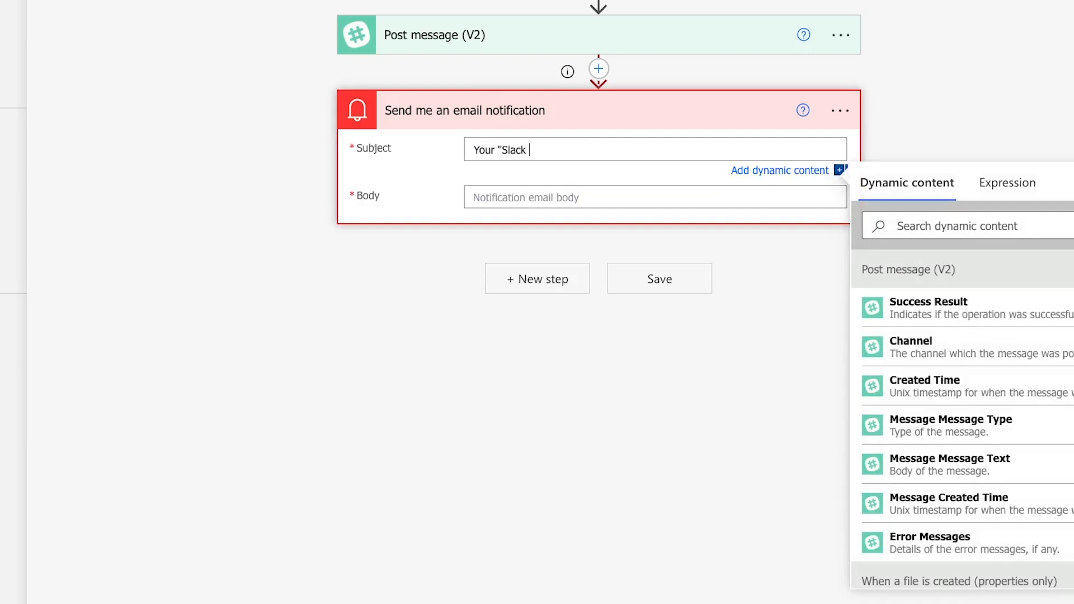
text(Alerts for New OneDrive Files" flow has encountered an)
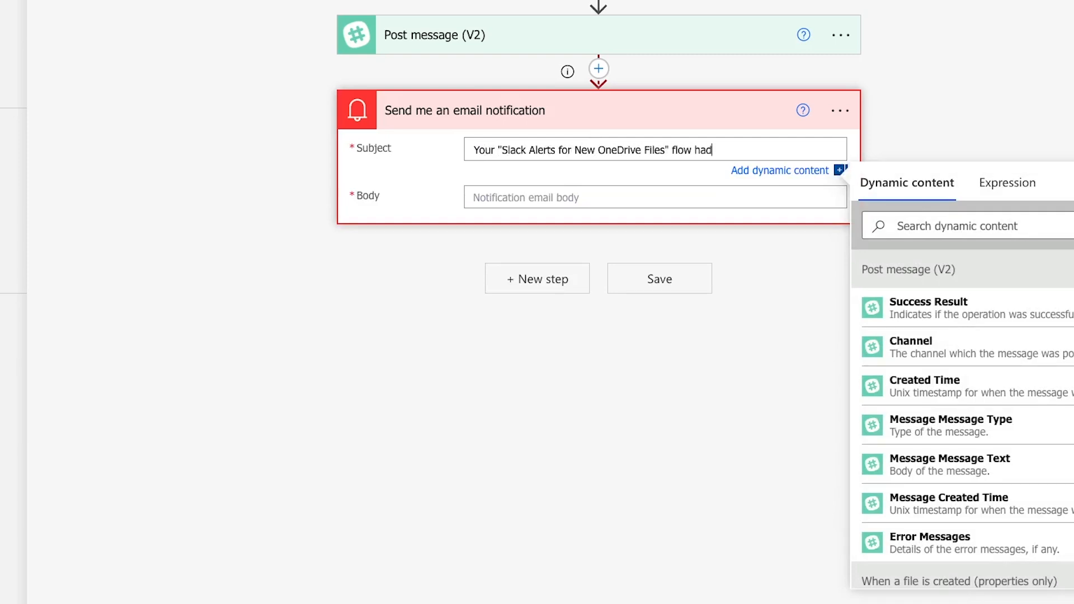
text( error)
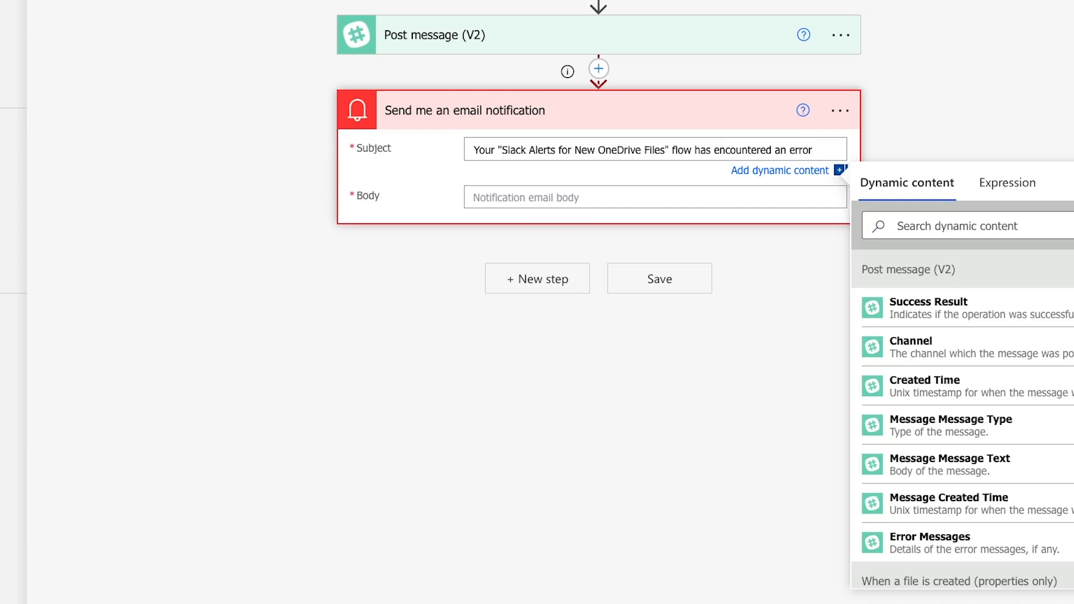
Enter "This automation has either errored or timed out" as the first line of the notification's body.
click(484, 199)
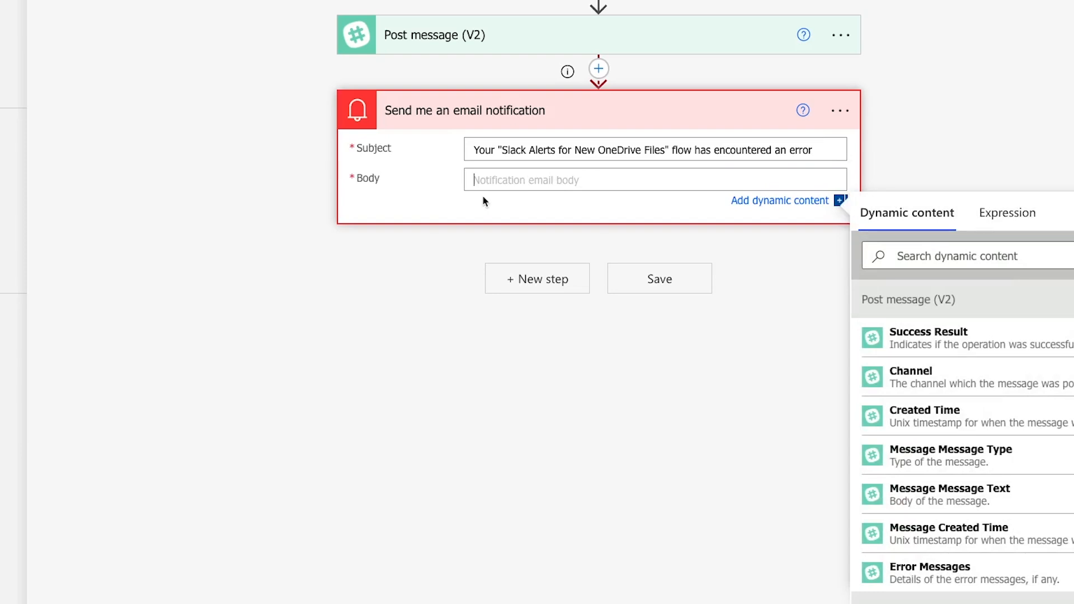
text(This automation h)
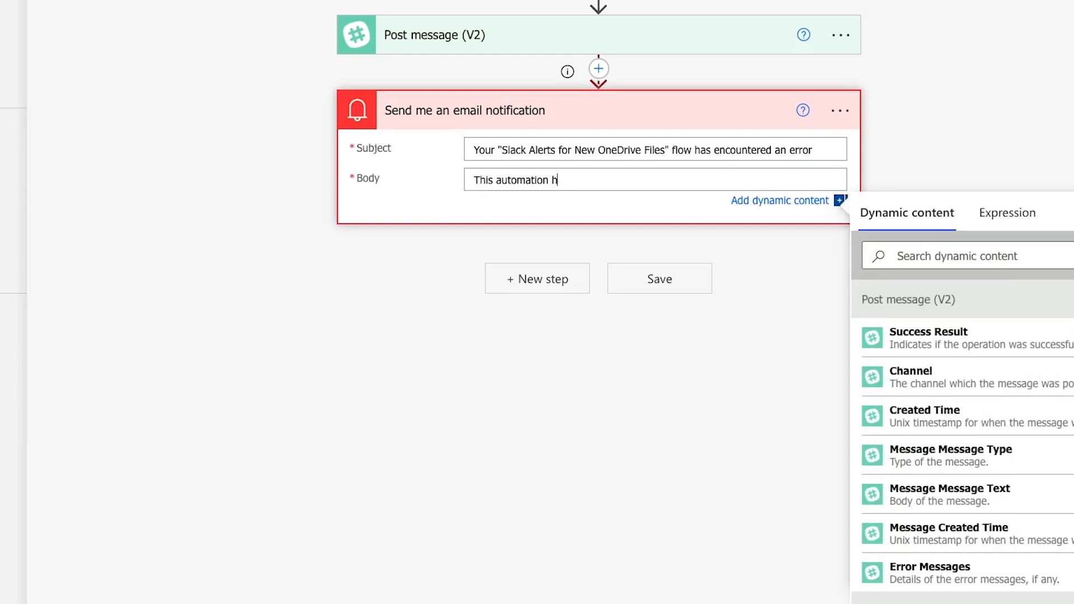
text(as either errored or timed out)
key(Return)
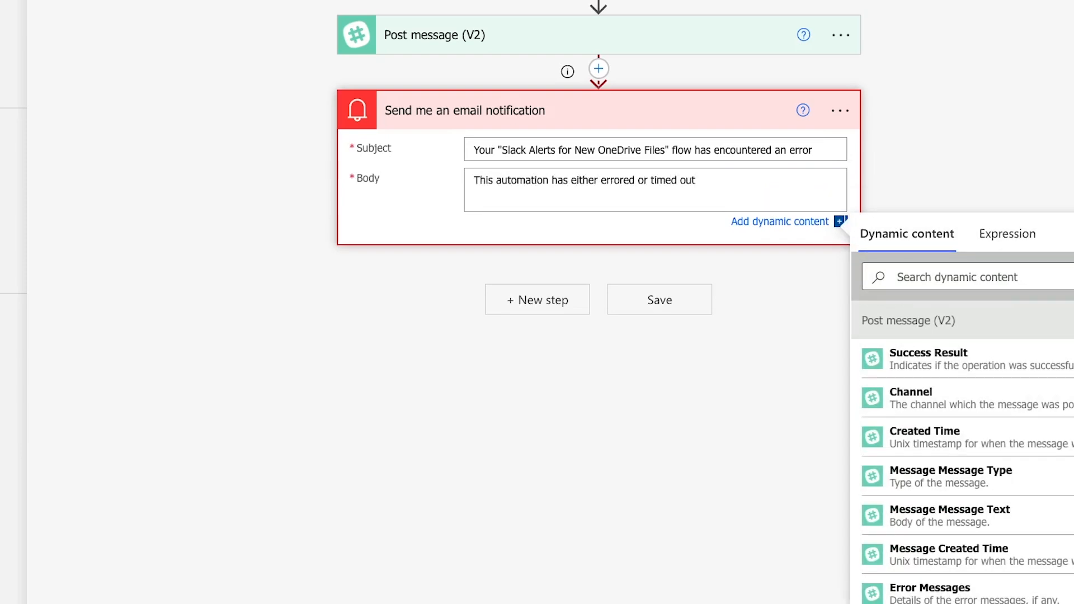
Add a second body line reading "Link to Automation", wrapped in an HTML <a href> tag that points to the copied flow URL.
text(Link to Automation)
click(475, 200)
text(<a href=")
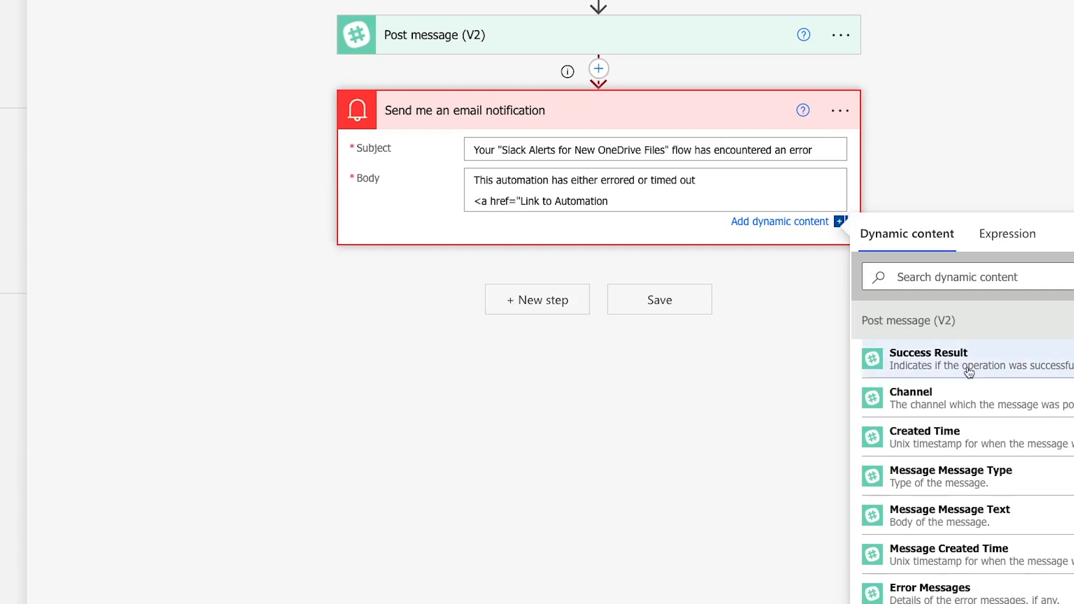
text(https://make.powerautomate.com/environments/ea0258cd-6867-ee12-9833-6b18f04a7103/flows/d1b6656e-58a0-45d1-b619-0386eebe0538)
text(">)
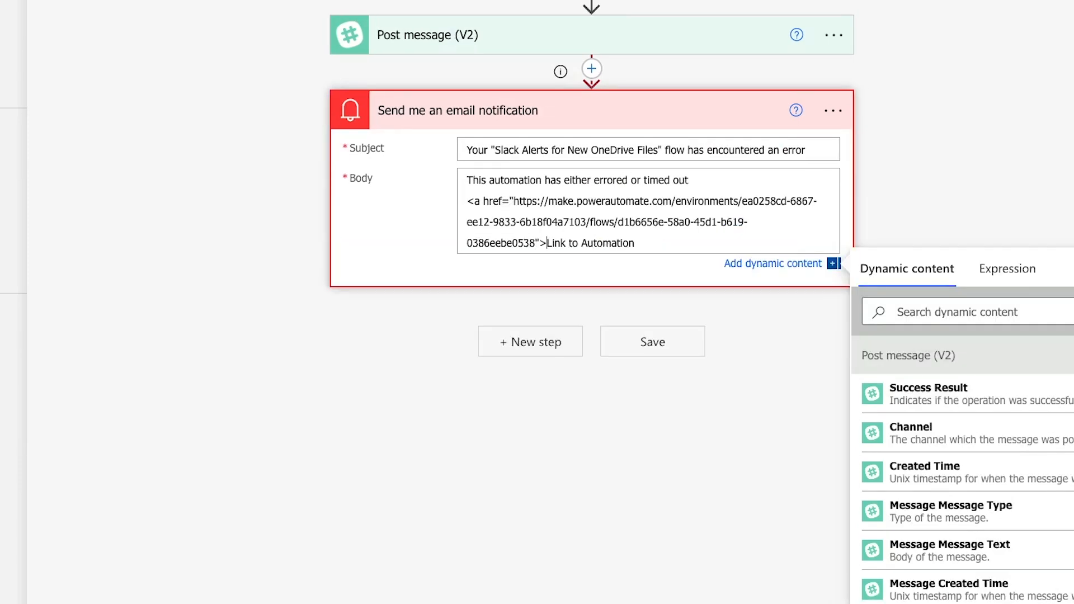
click(637, 243)
text(</a>)
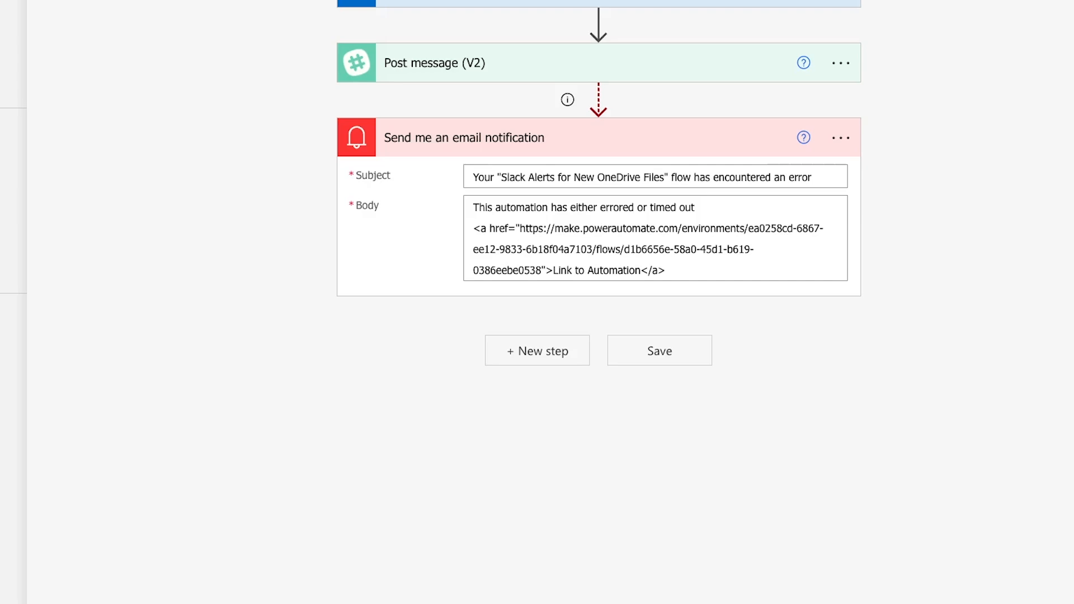
Save the flow with the completed email notification action.
click(776, 240)
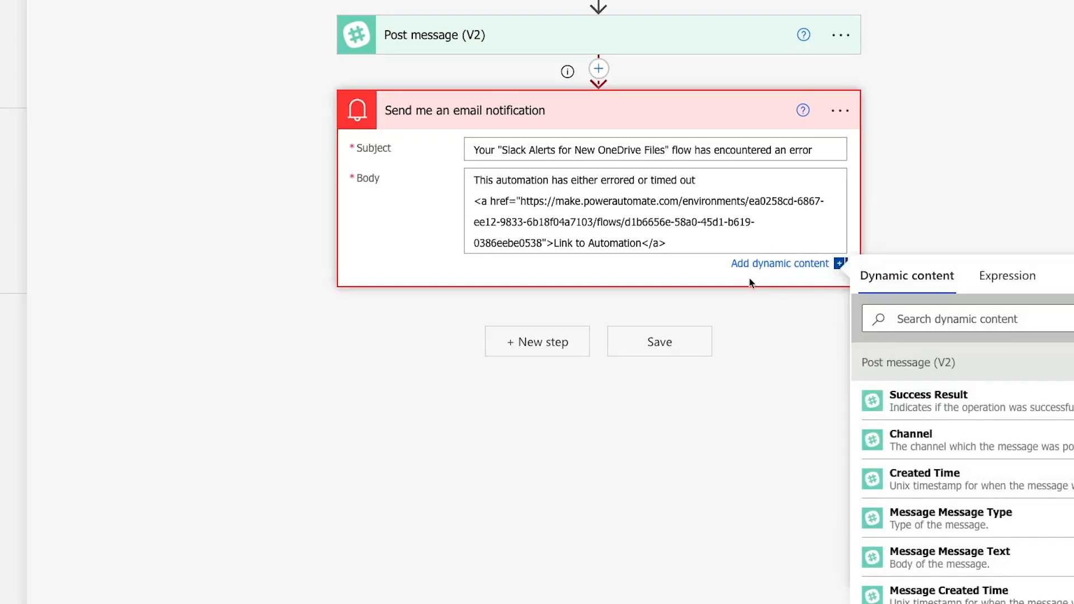
click(739, 296)
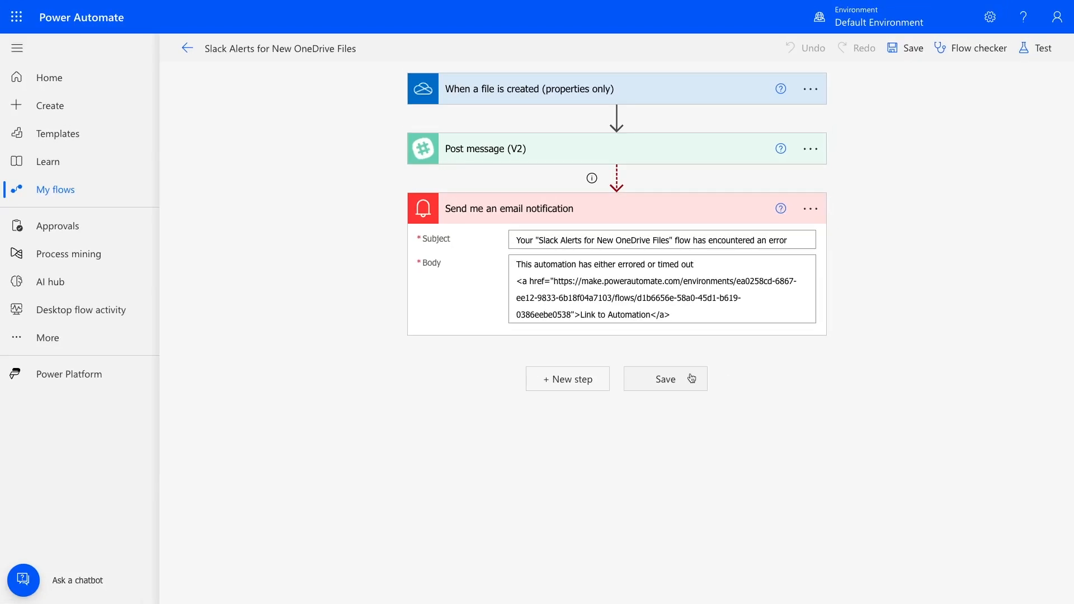
click(690, 365)
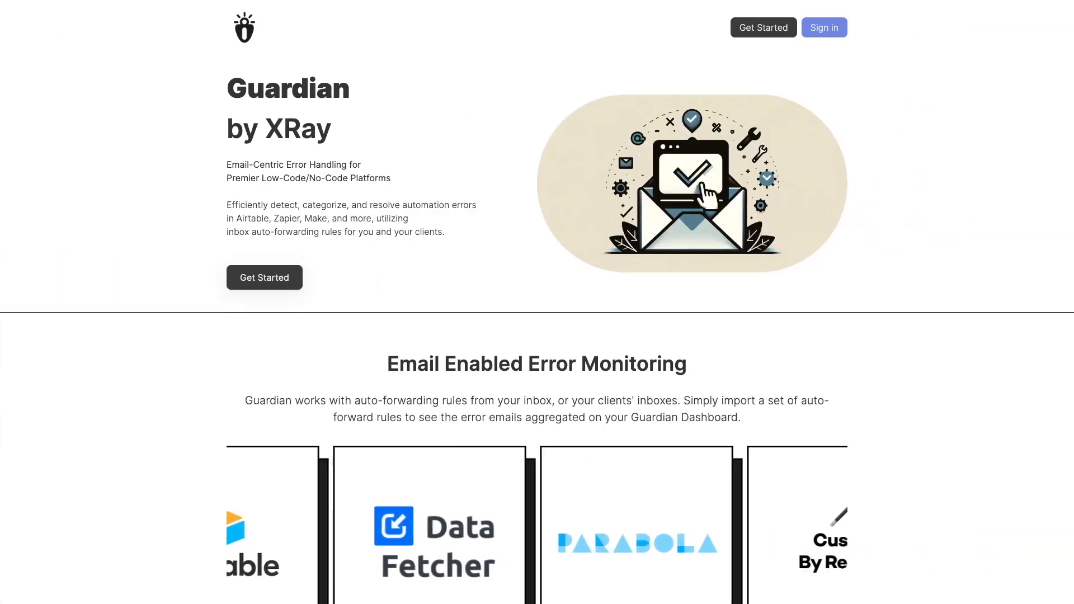
Switch to the Guardian by XRay website, look over its error monitoring features and supported platforms, and choose Get Started.
scroll(677, 364, down, 3)
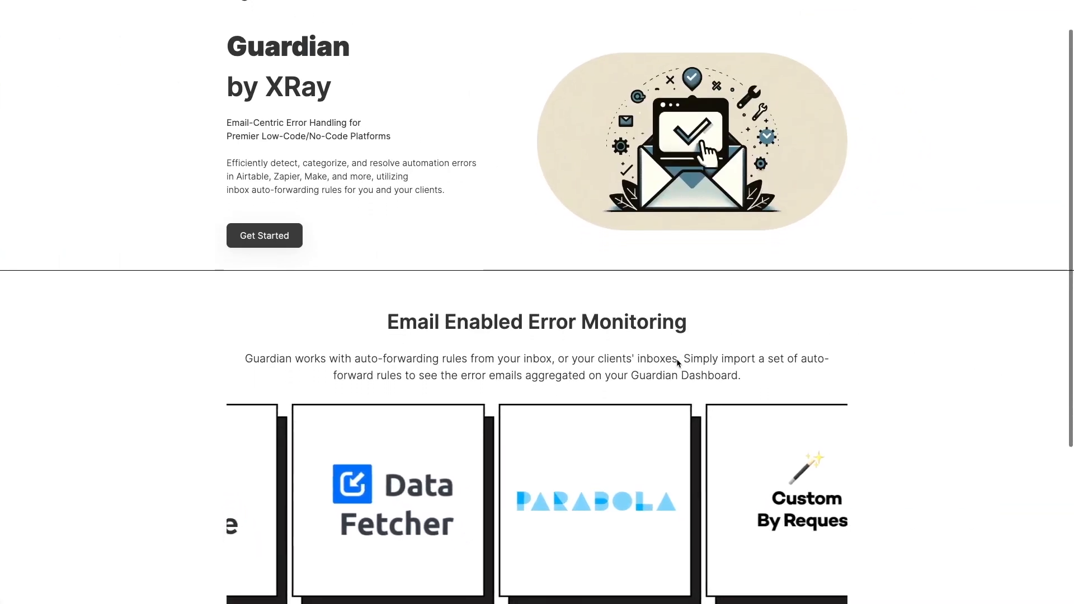
scroll(678, 358, down, 3)
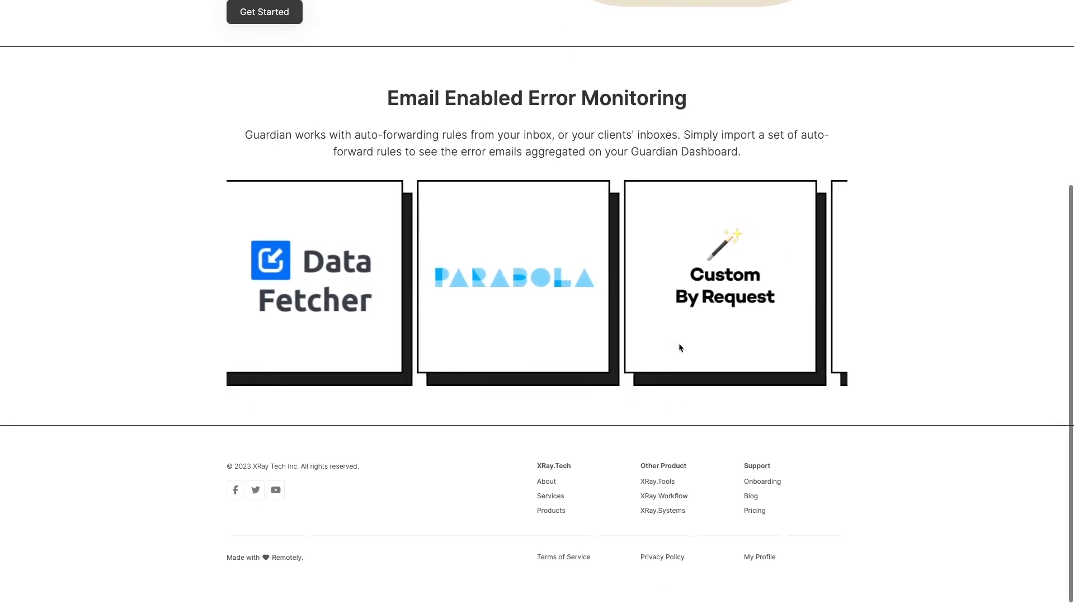
scroll(679, 344, up, 1)
scroll(679, 347, up, 3)
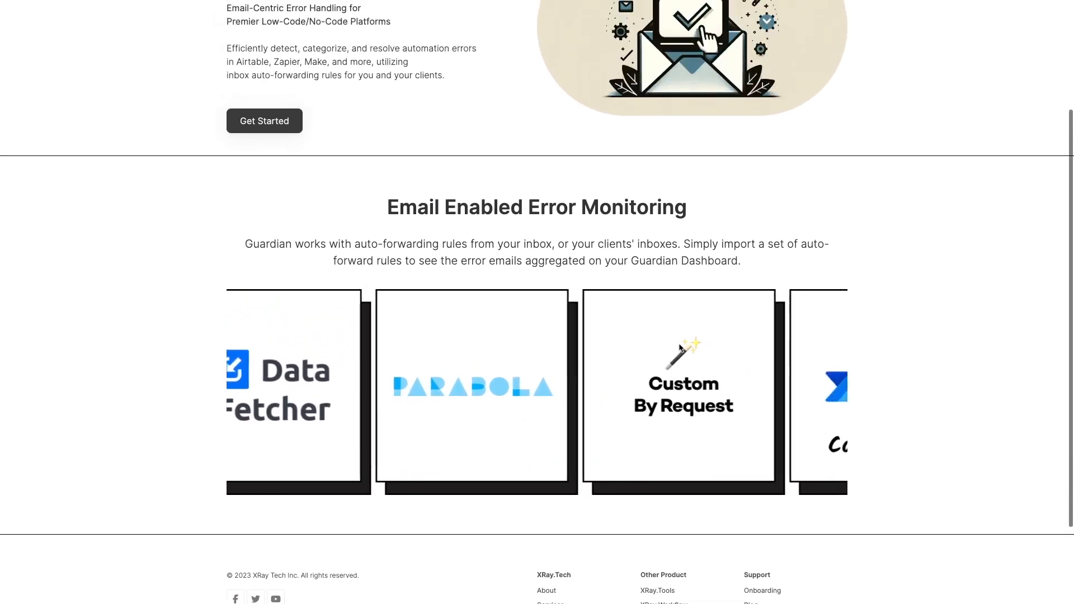
scroll(679, 347, up, 1)
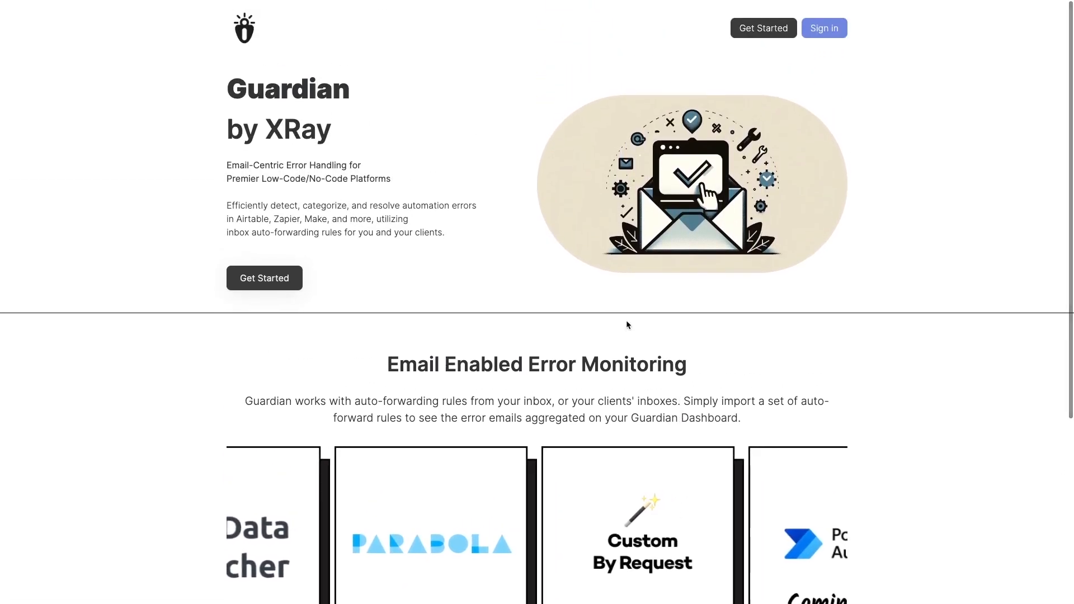
click(286, 278)
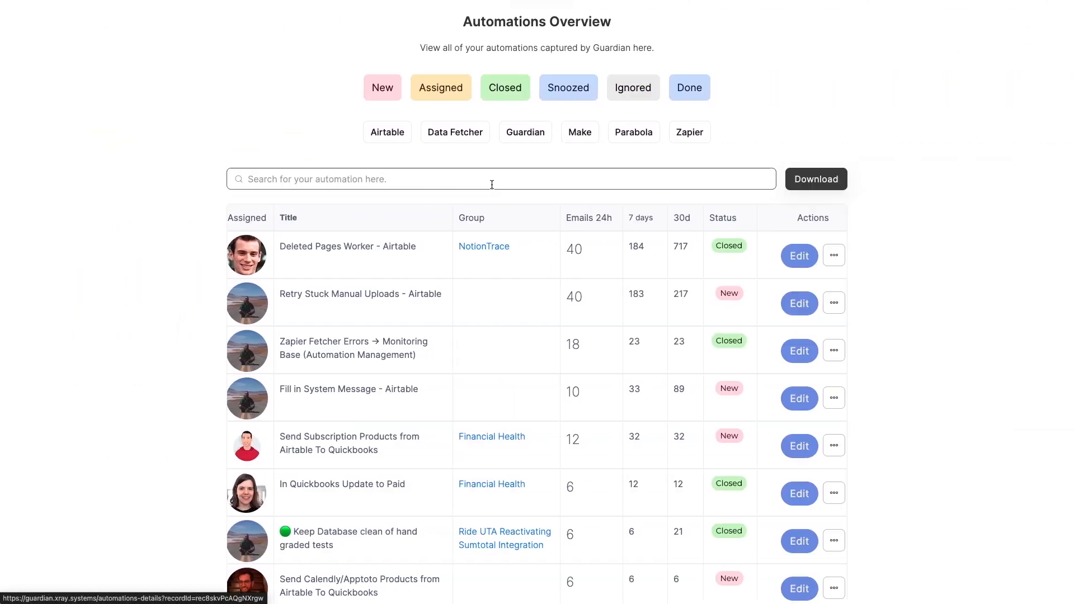
Filter Guardian's Automations Overview by Airtable, Make and Zapier in turn.
click(390, 137)
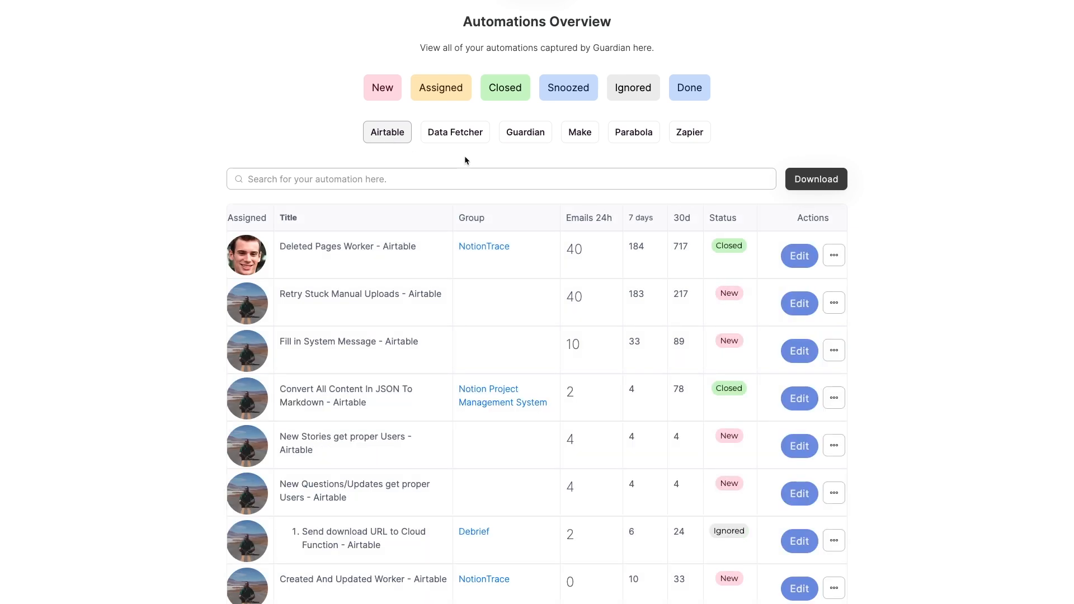
click(581, 139)
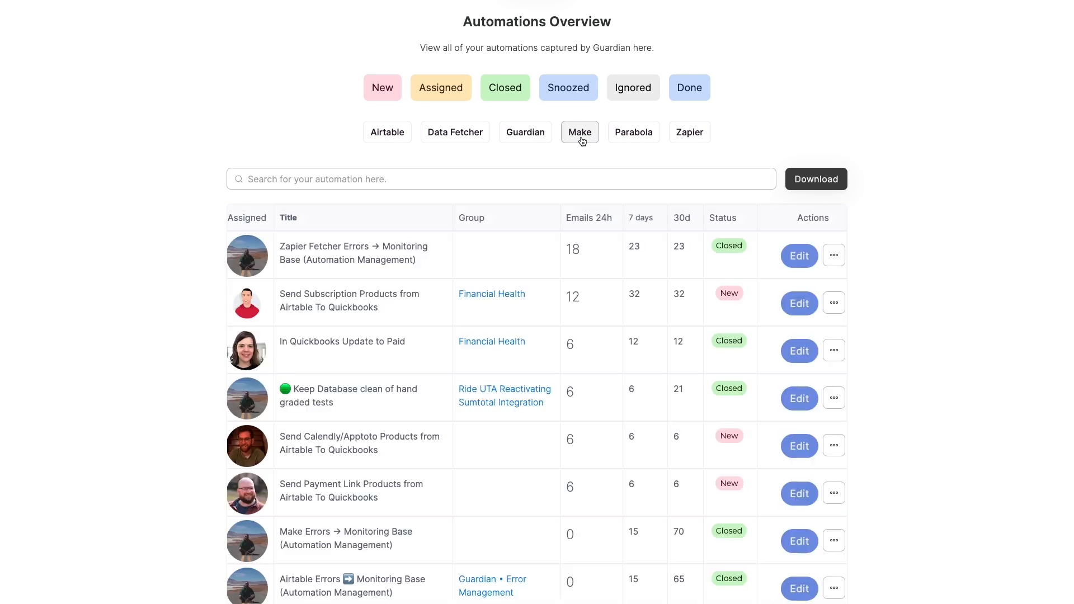
click(690, 140)
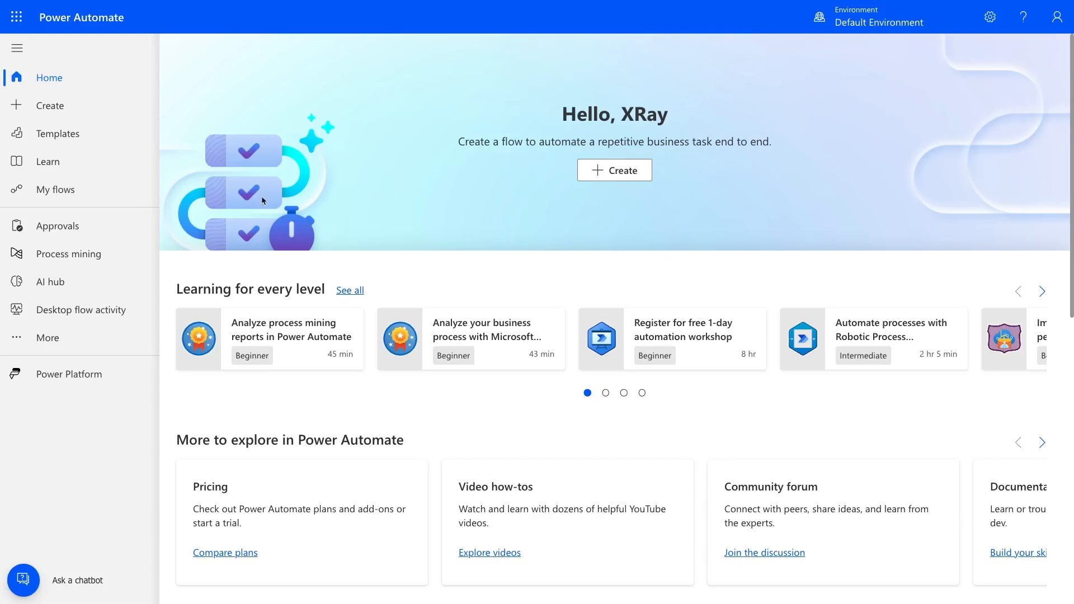
Switch back to Power Automate, list the cloud flows and view the further commands for the "Slack Alerts for New OneDrive Files" flow.
click(76, 193)
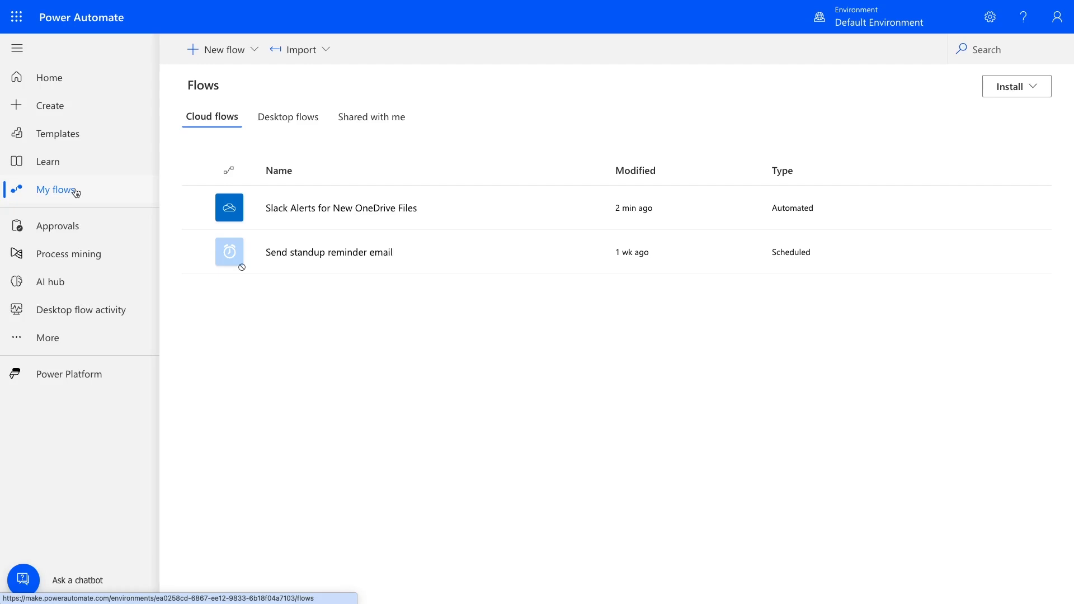
mouse_move(523, 207)
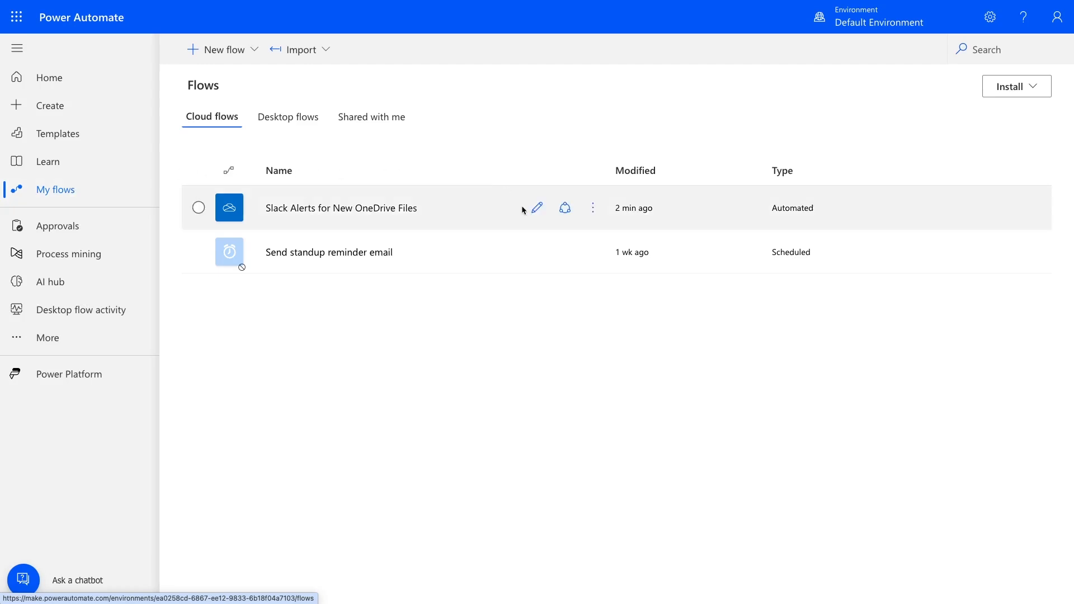
click(593, 210)
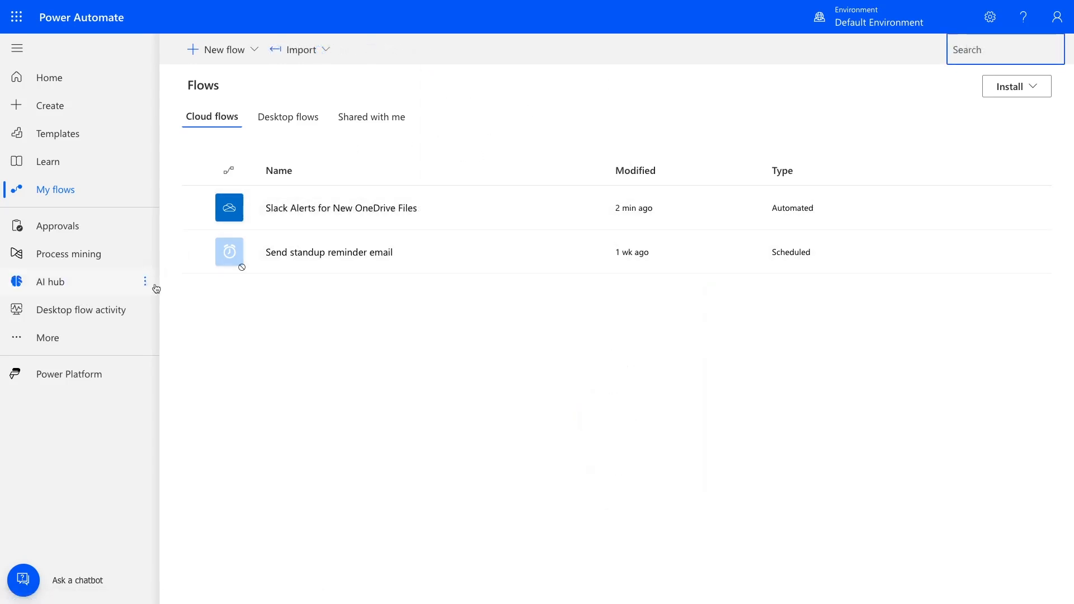
Examine the cloud flow activity and the connections in the default environment.
click(110, 340)
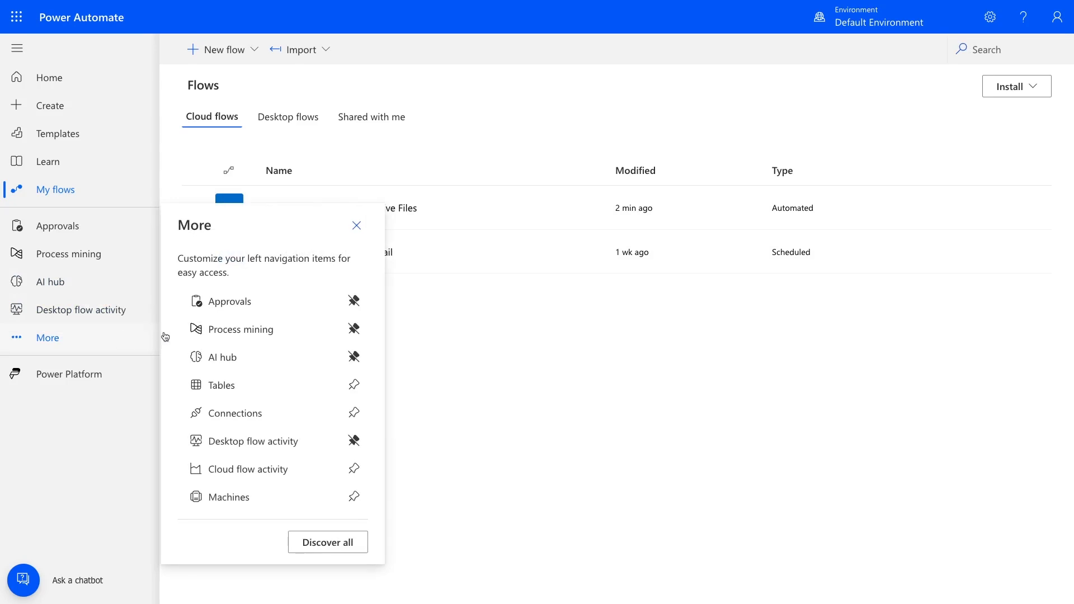
click(272, 480)
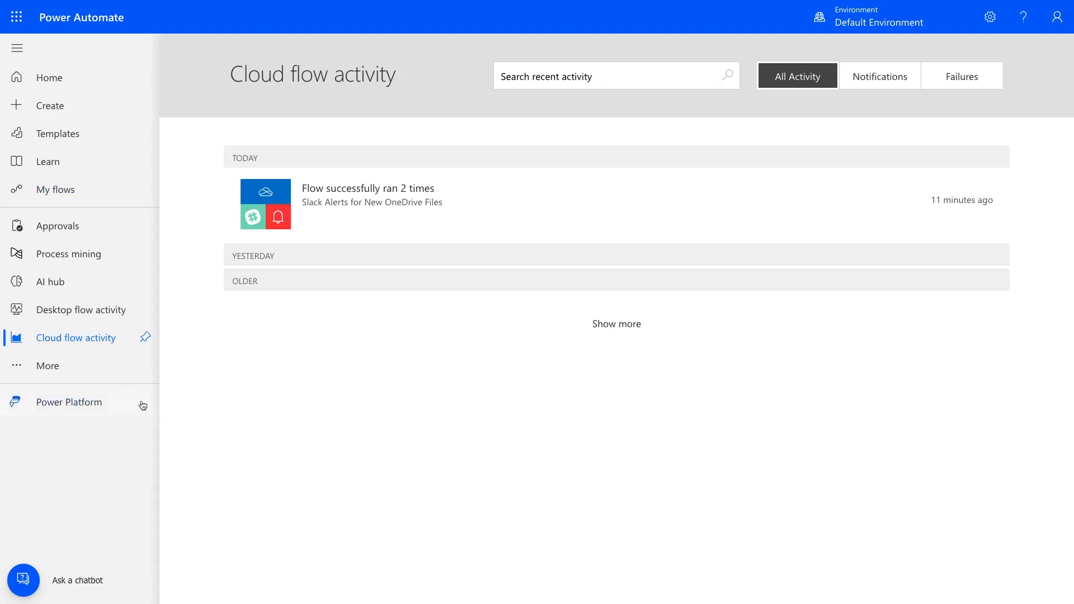
click(104, 371)
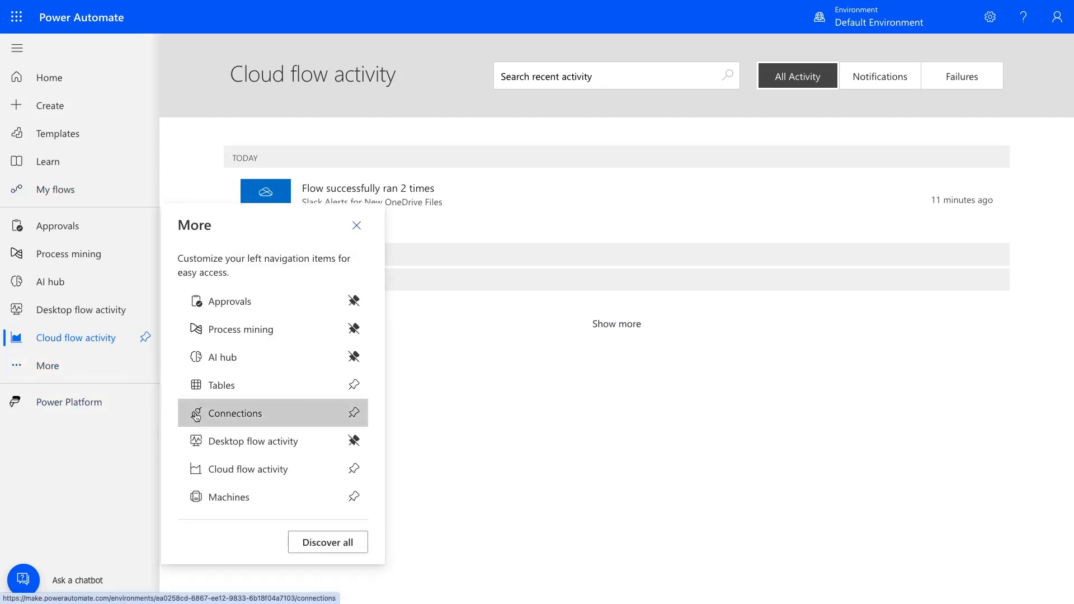
click(241, 412)
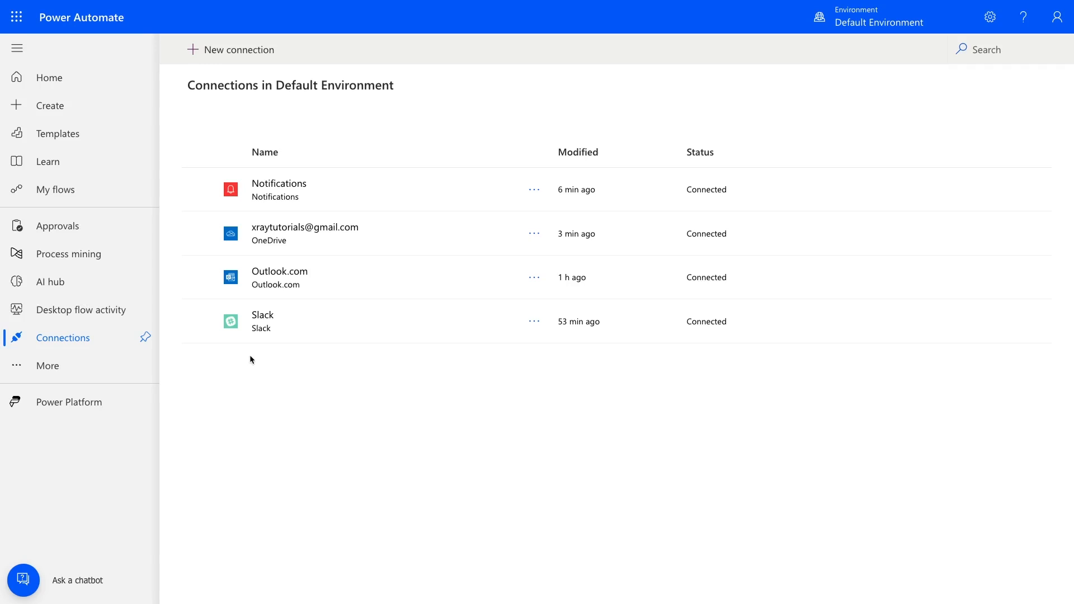
Browse the flow templates and look through the Microsoft Power Automate documentation opened from Learn.
click(107, 145)
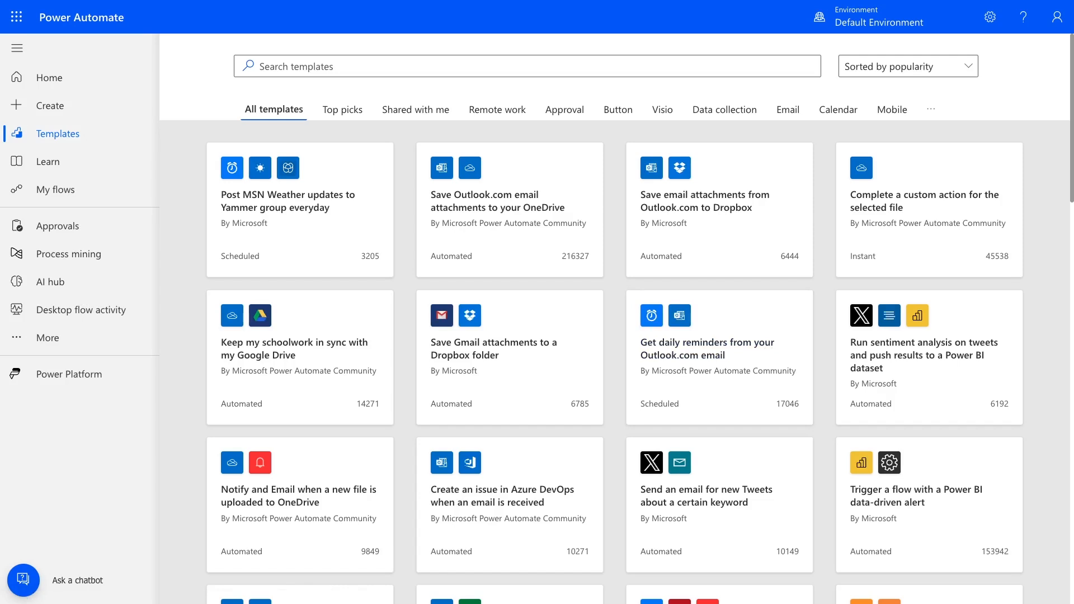
click(126, 163)
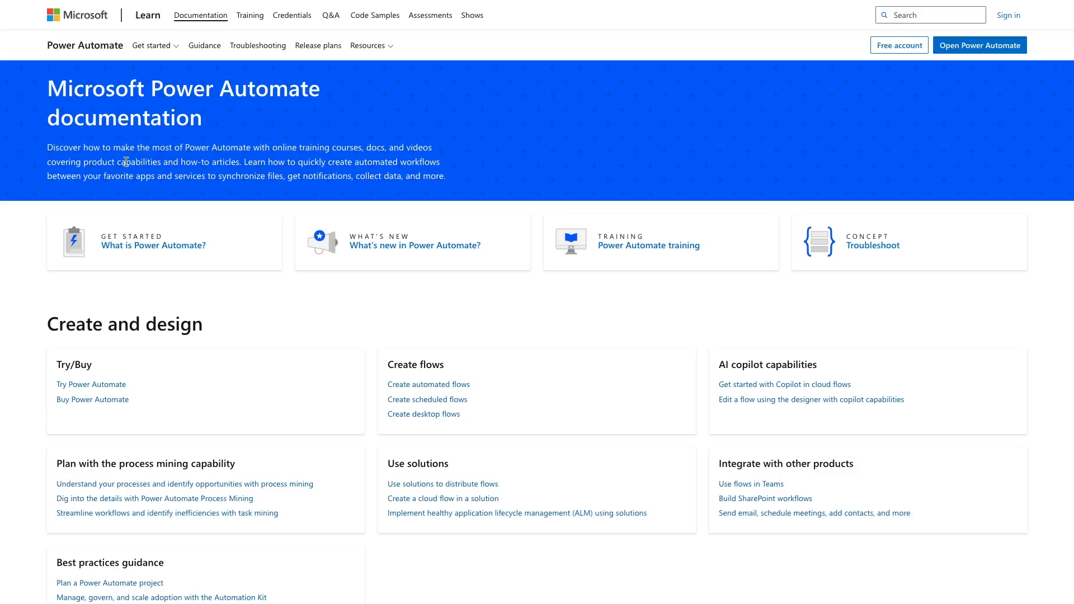
scroll(250, 257, down, 2)
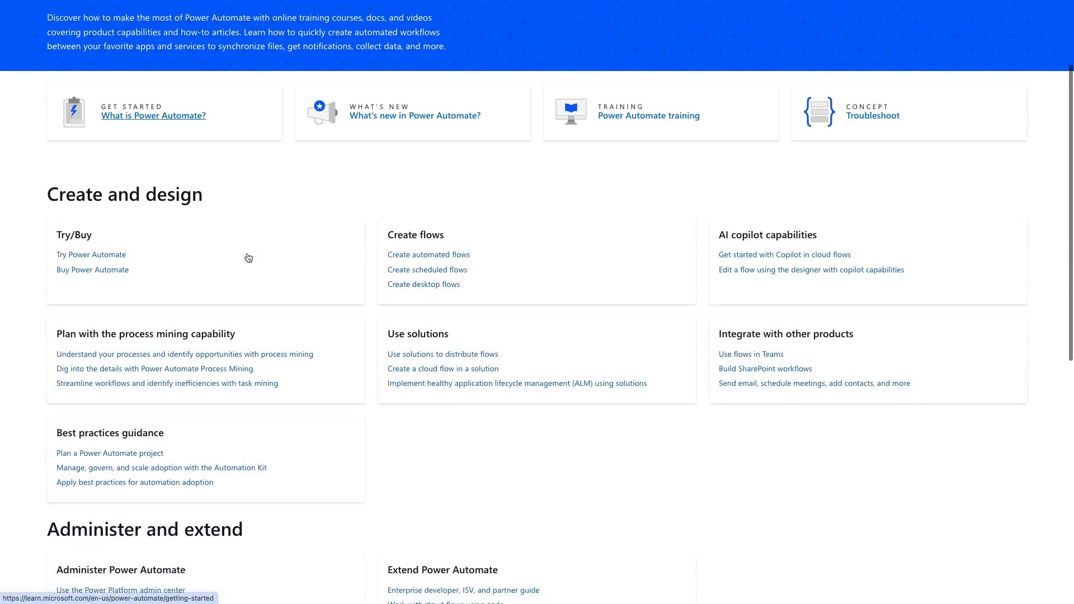
scroll(248, 258, down, 3)
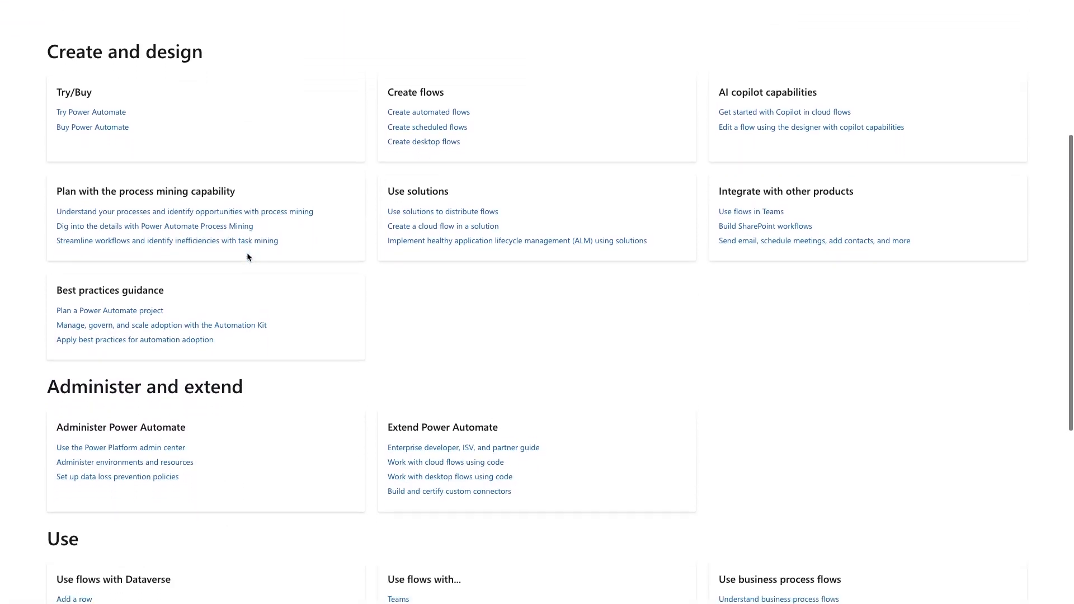
scroll(248, 257, down, 3)
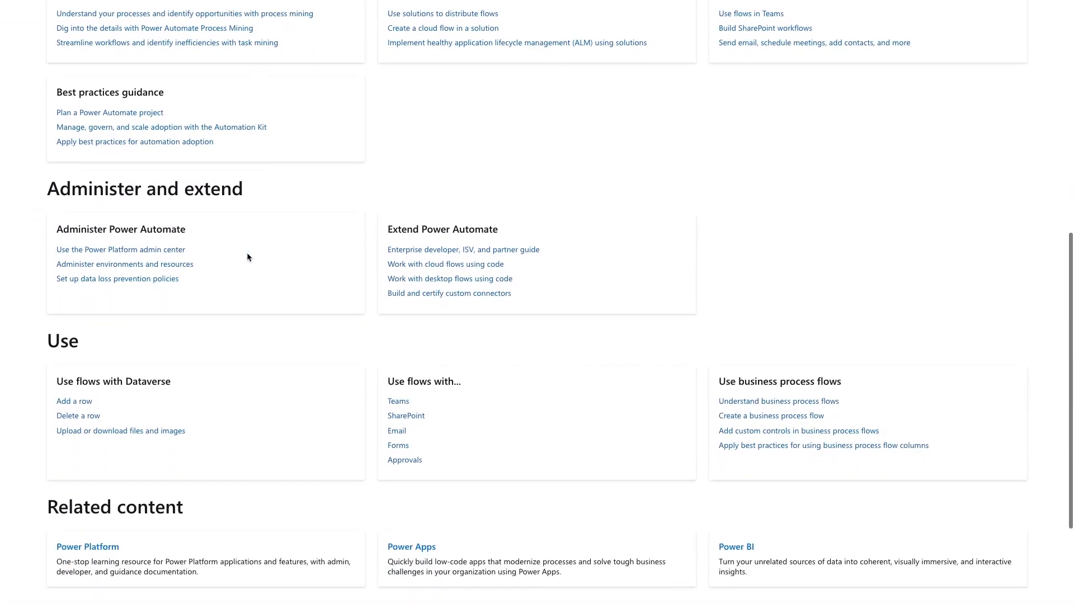
scroll(246, 253, down, 1)
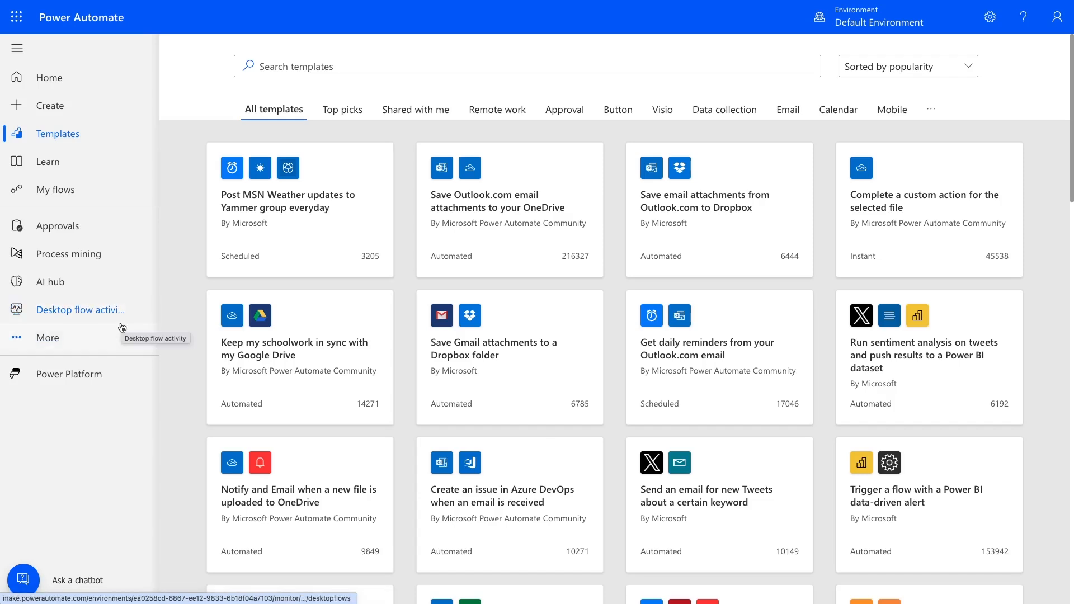
Look at the Power Platform entry and view the account's Power Automate licenses and capabilities in the settings.
click(112, 376)
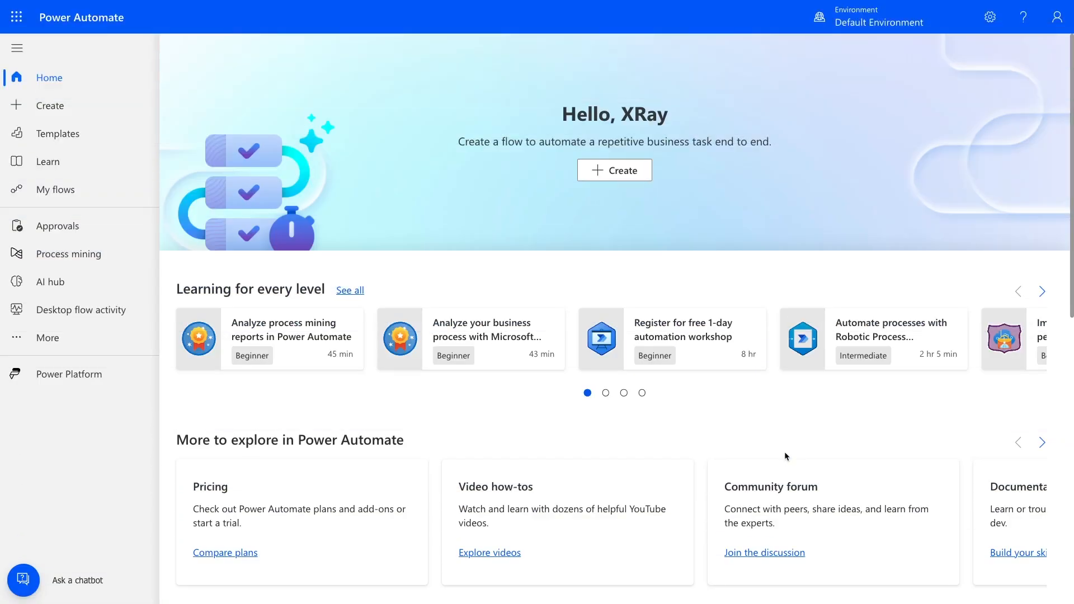
click(990, 17)
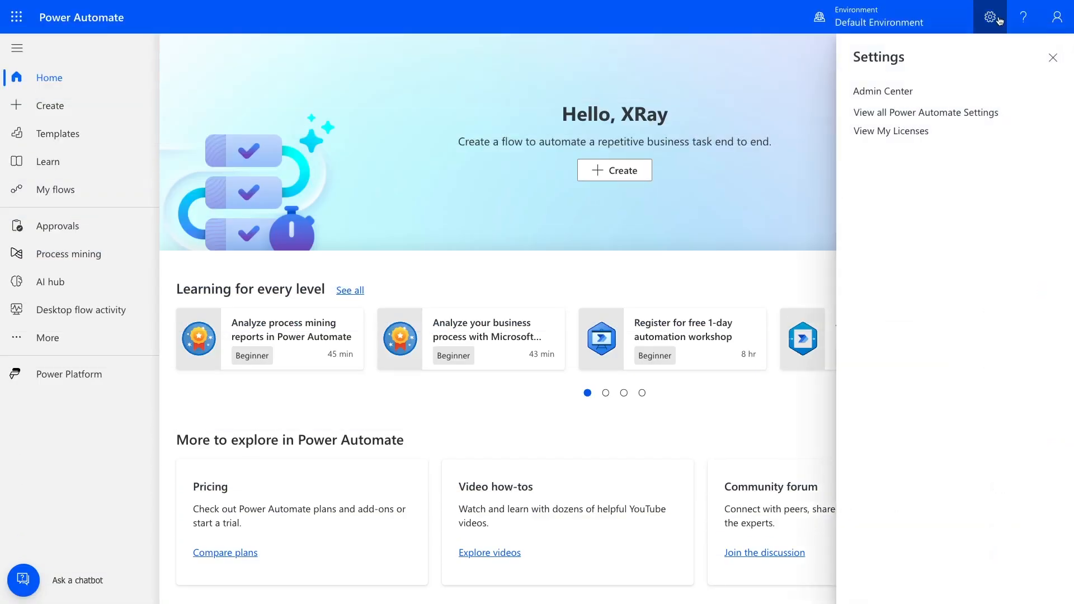
click(931, 132)
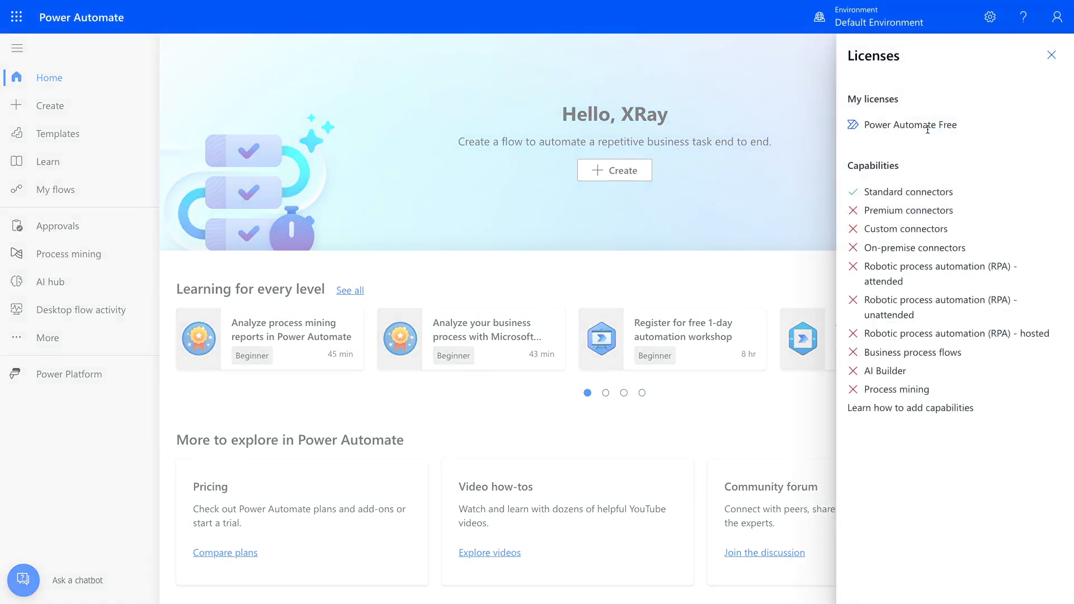